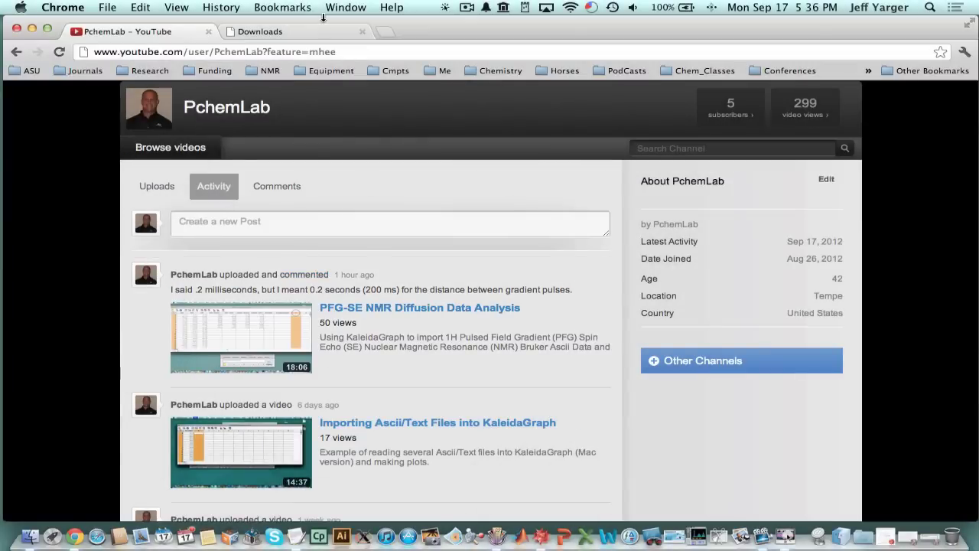
Switch Chrome to the yargersci.com downloads page, then minimize the browser to show the desktop
left_click(323, 33)
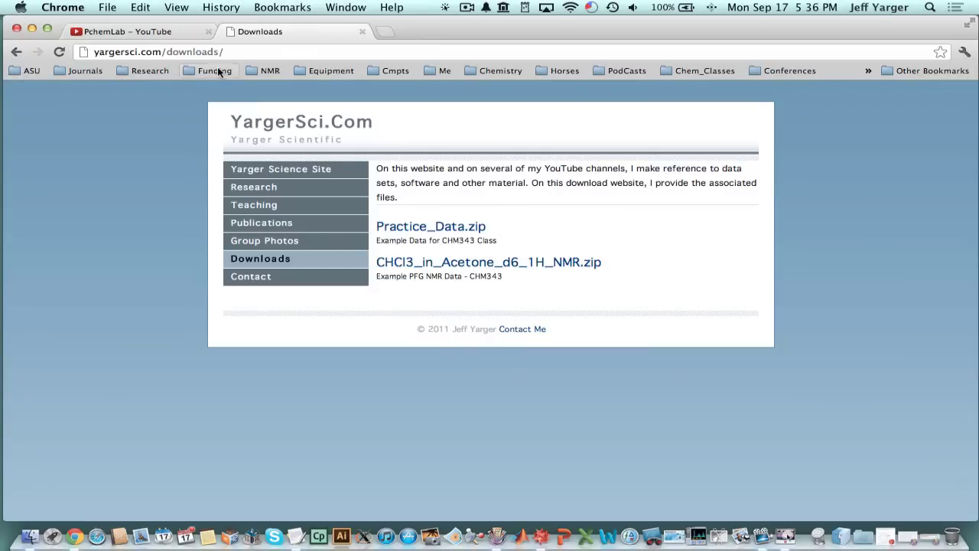
left_click(32, 29)
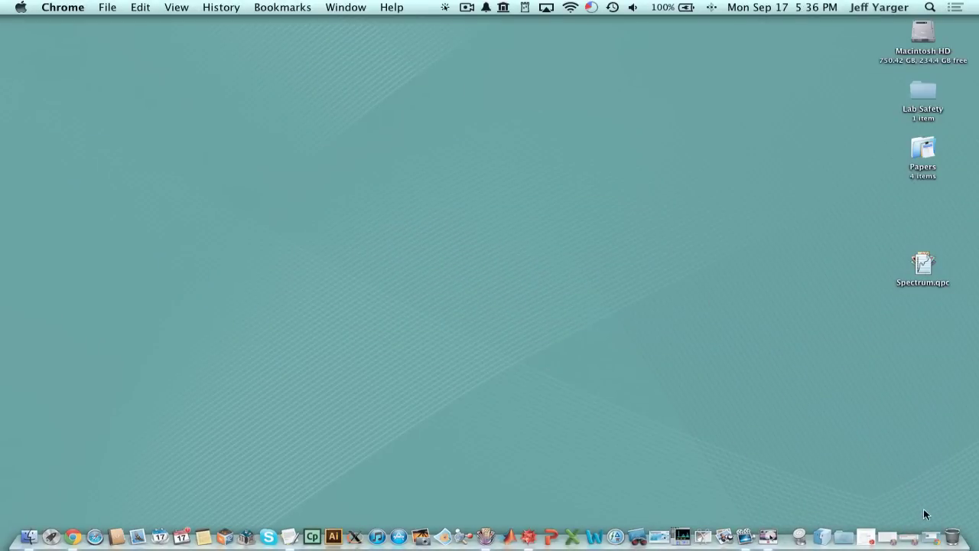
Restore the CHCl3_in_Acetone_Data_v00 sheet and scroll right to the % Gradient columns
left_click(886, 535)
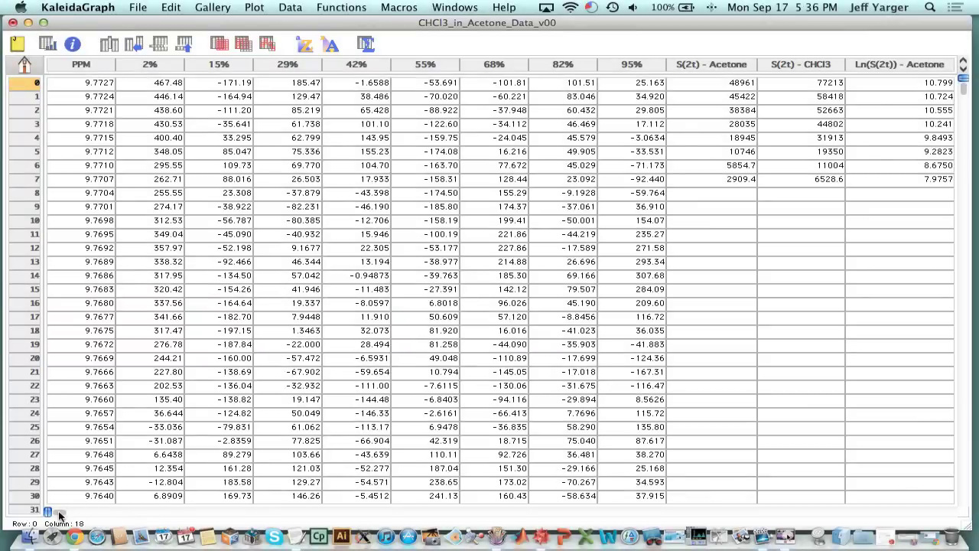
left_click_drag(60, 515, 258, 518)
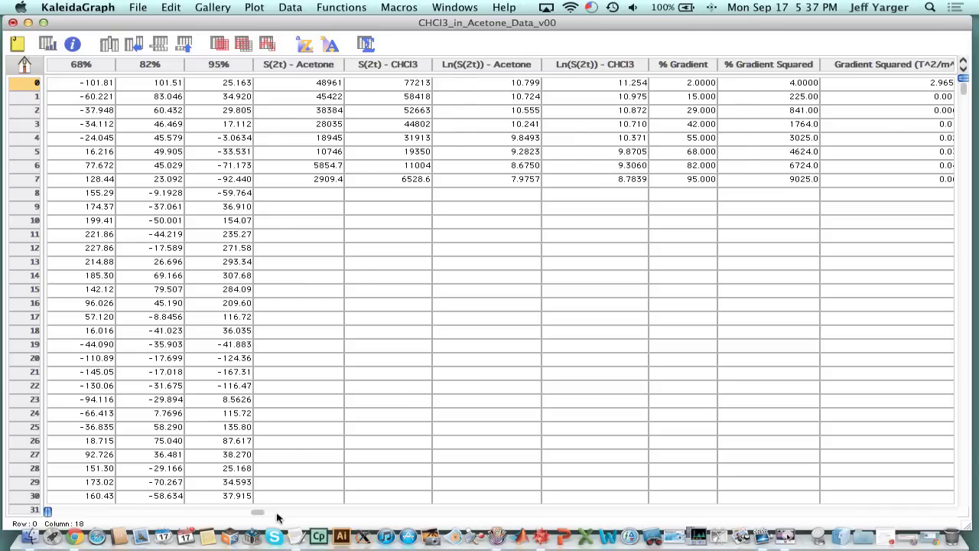
Scroll across the Gradient (G/cm) columns and back, then minimize the data sheet
left_click_drag(277, 518, 355, 523)
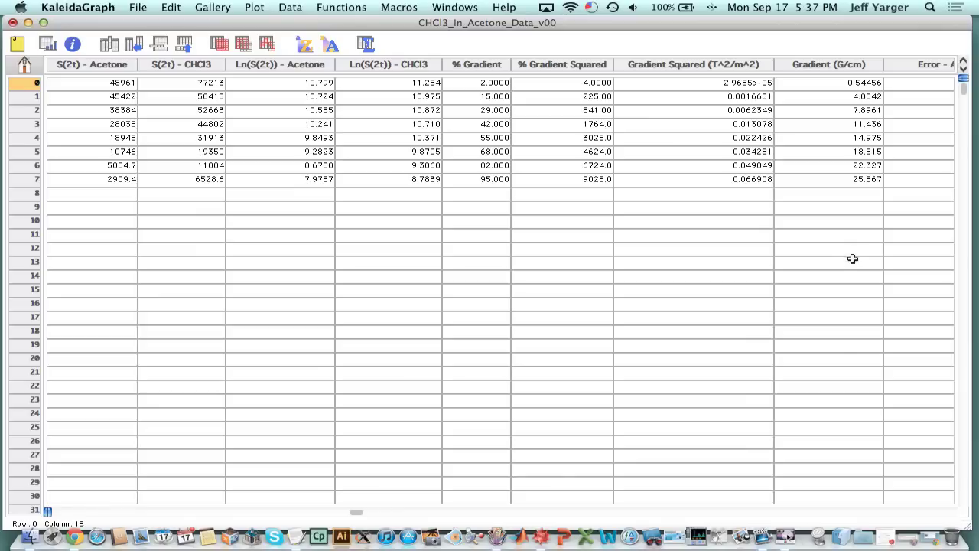
left_click_drag(360, 515, 51, 512)
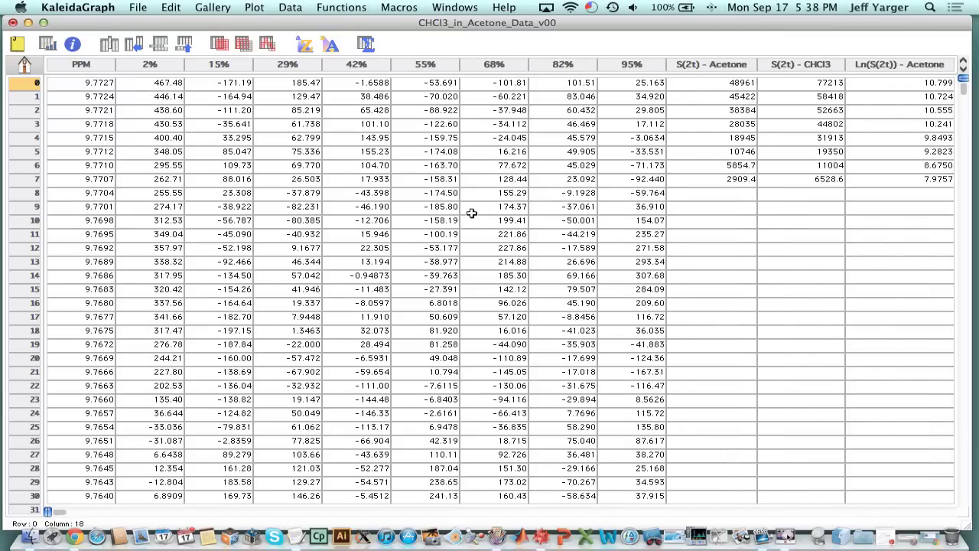
left_click(27, 23)
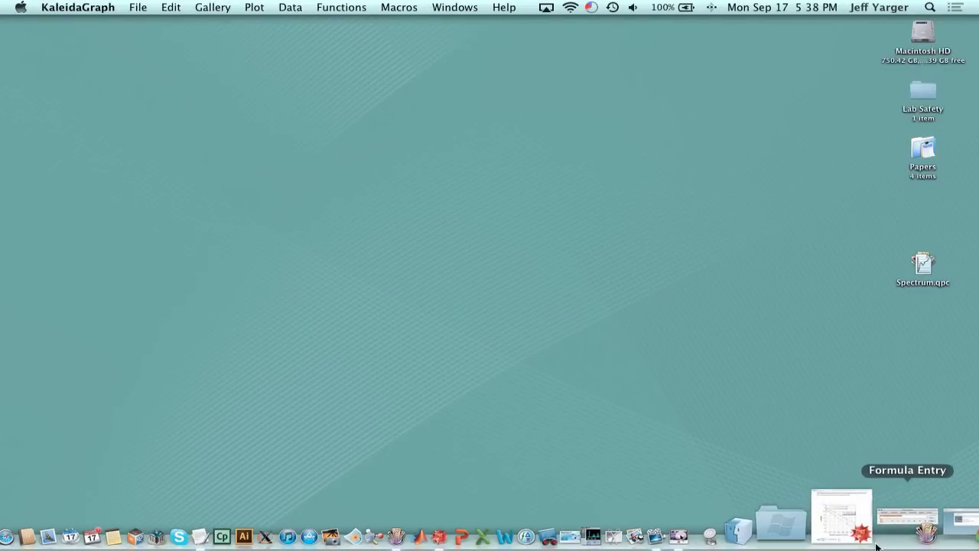
Restore the Diffusion_CHCl3_in_d6_Acetone.nb notebook and scroll down to the Ln(S(2t)) fit plot
left_click(841, 520)
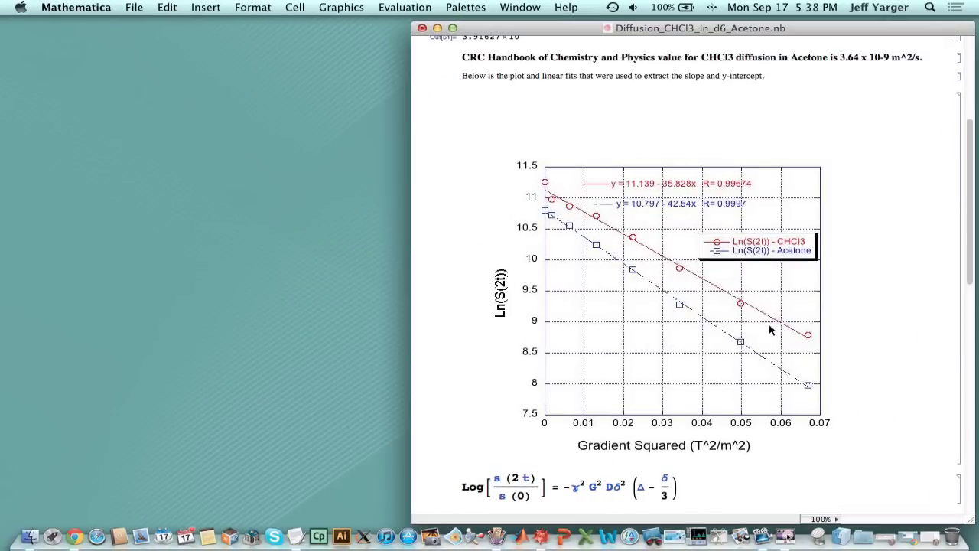
scroll(966, 257, "up", 5)
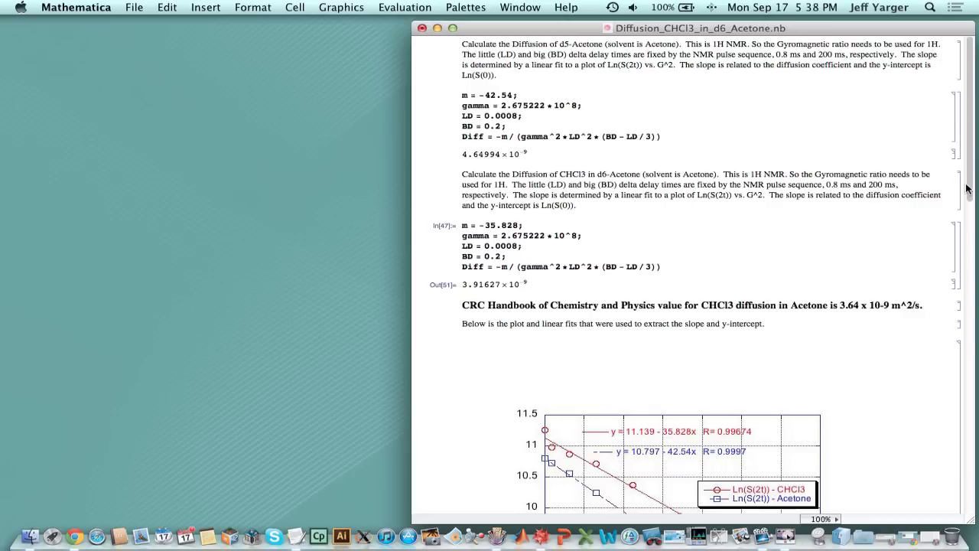
left_click_drag(968, 188, 966, 260)
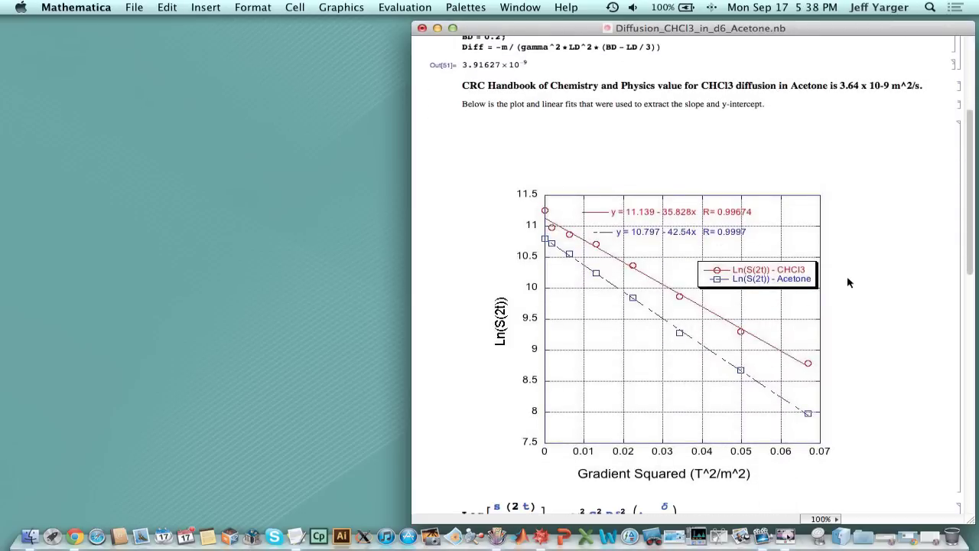
left_click_drag(966, 199, 972, 307)
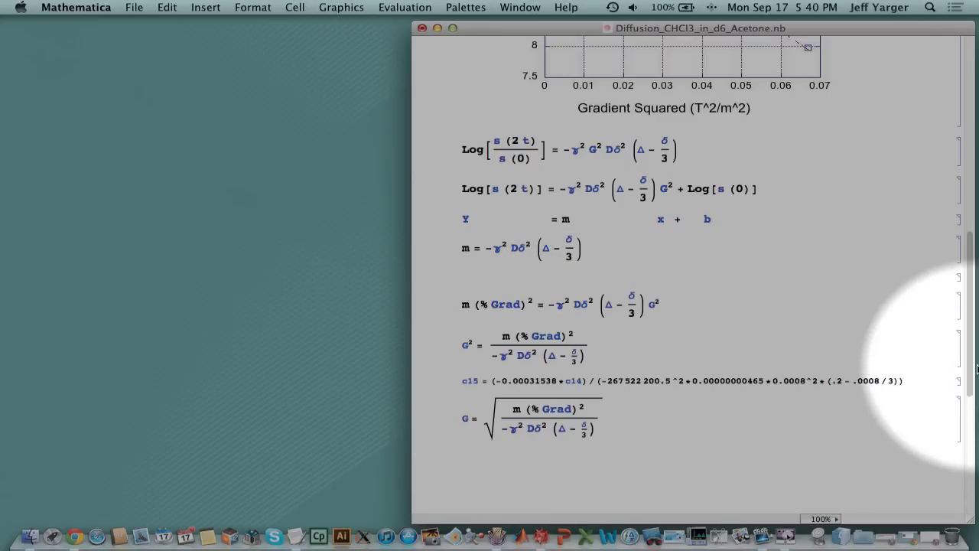
left_click_drag(970, 352, 970, 256)
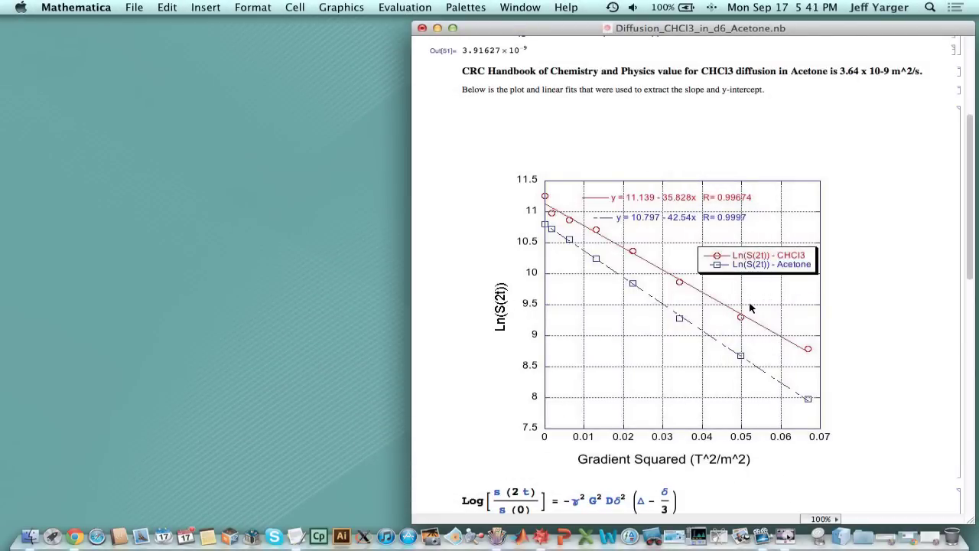
scroll(720, 289, "up", 5)
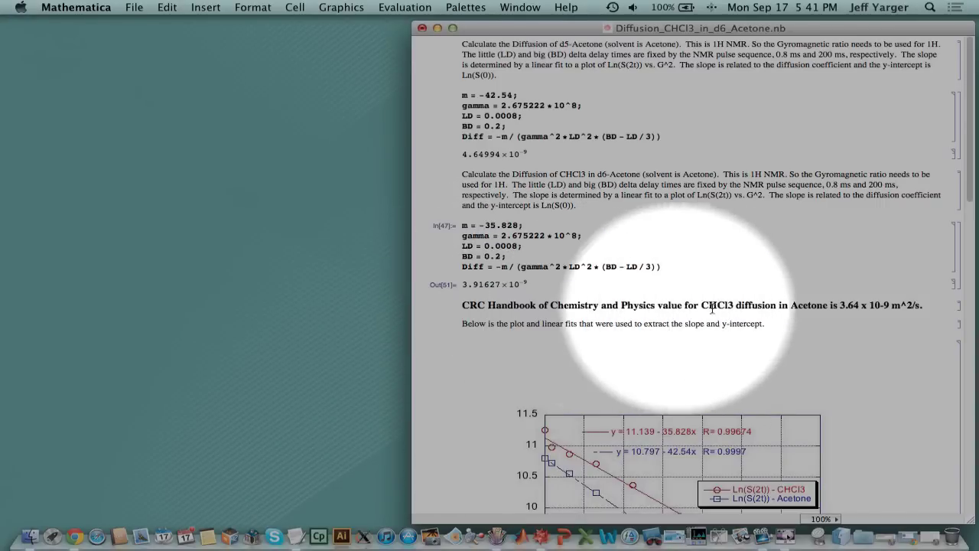
scroll(834, 304, "down", 5)
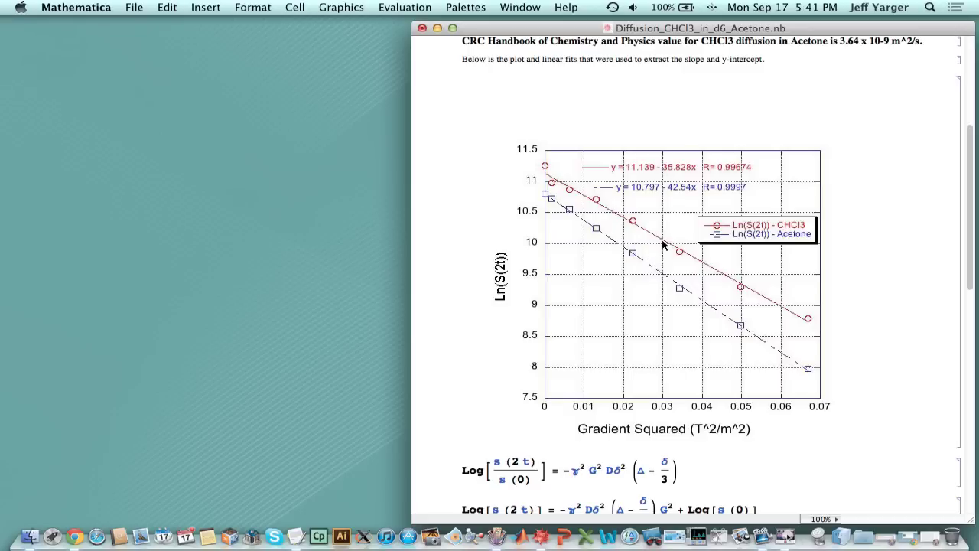
Minimize Mathematica, bring back the CHCl3_in_Acetone_Data_v00 sheet, and choose Gallery > Linear > Line
left_click(436, 28)
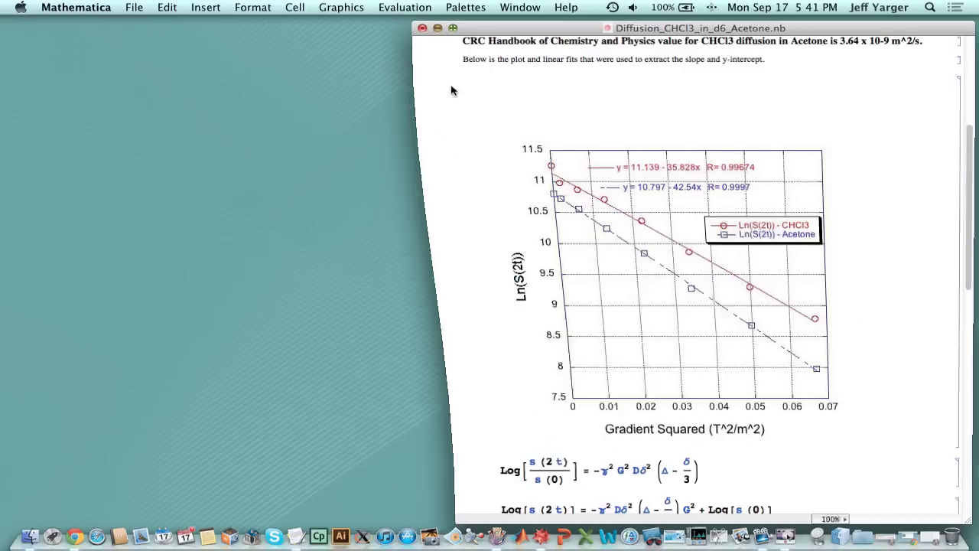
left_click(886, 527)
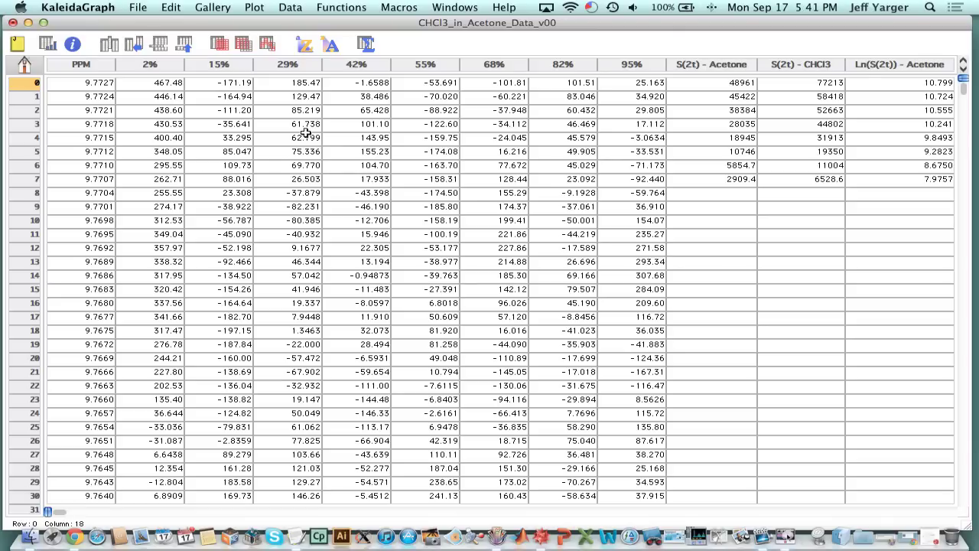
left_click(216, 7)
mouse_move(243, 34)
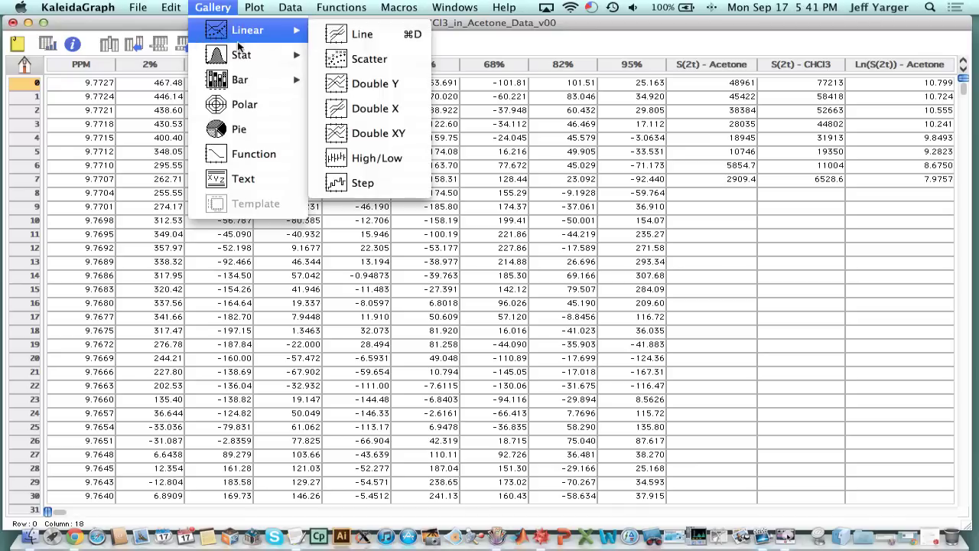
left_click(359, 35)
Plot the 2% through 95% columns against PPM as Plot 19 and move its window up-left
left_click(391, 245)
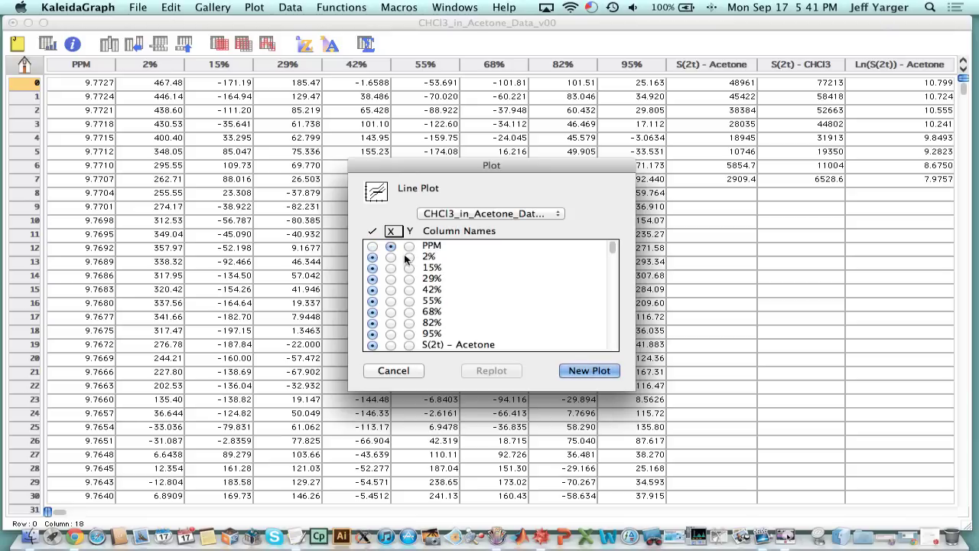
left_click(409, 256)
left_click(409, 267)
left_click(409, 278)
left_click(409, 289)
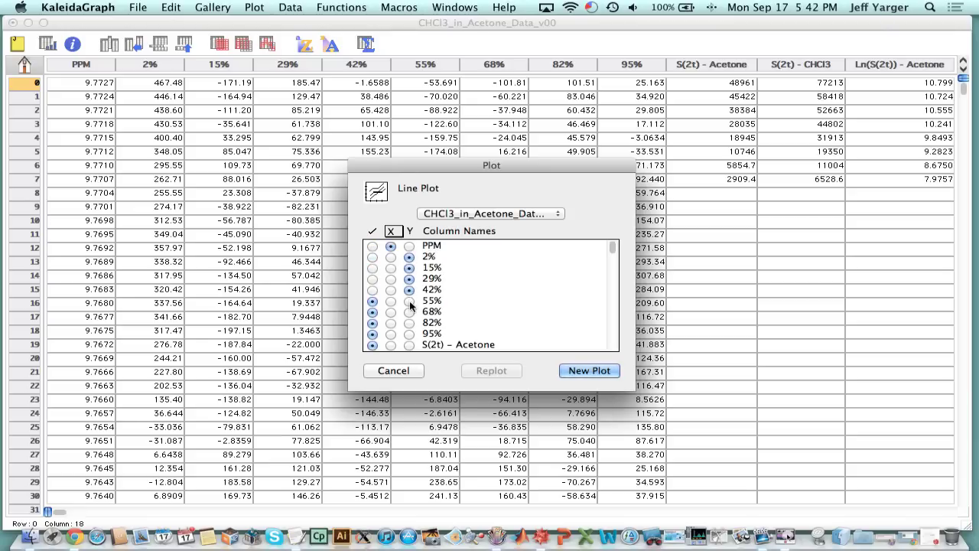
left_click(409, 300)
left_click(409, 311)
left_click(409, 322)
left_click(409, 334)
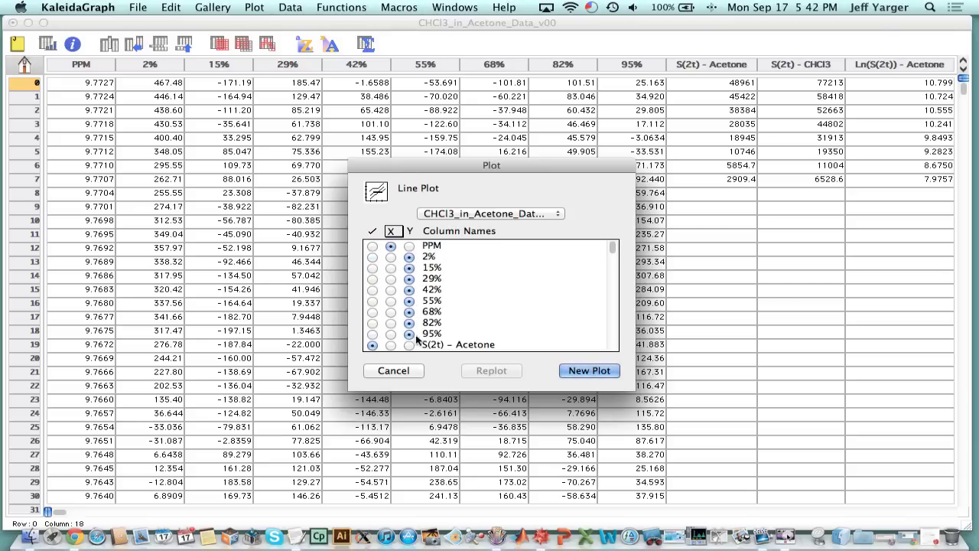
left_click(588, 370)
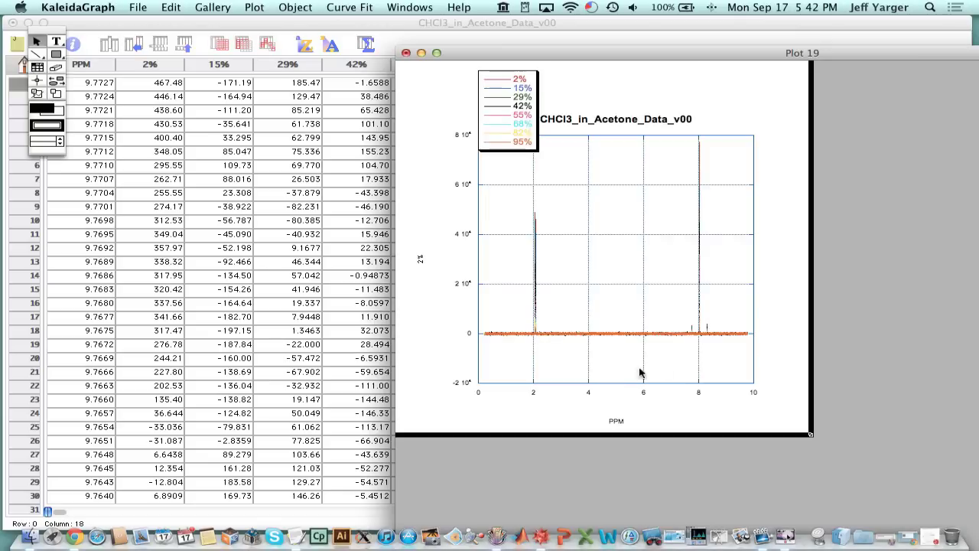
left_click_drag(635, 46, 393, 22)
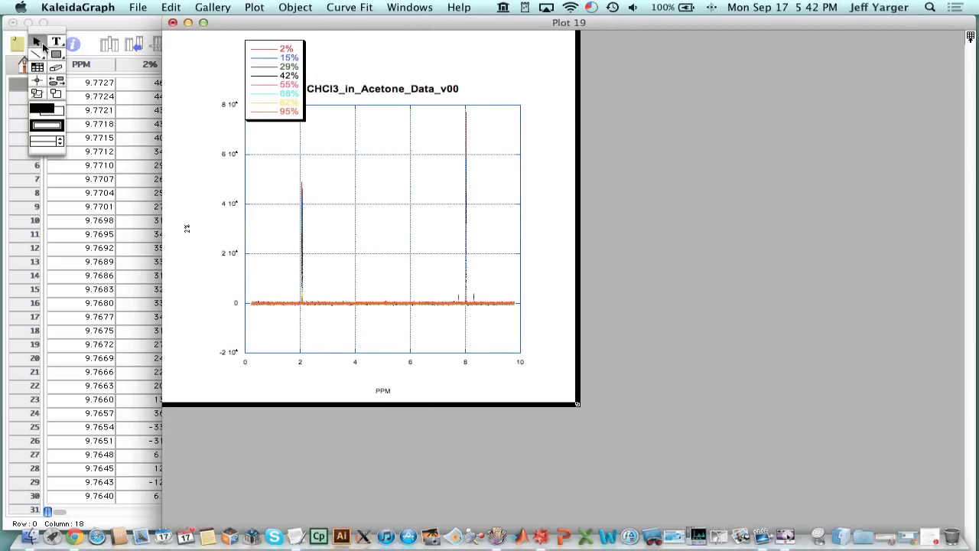
Reverse the PPM axis to run from 10 down to 0 and move the legend to the upper right
left_click(55, 93)
left_click(37, 42)
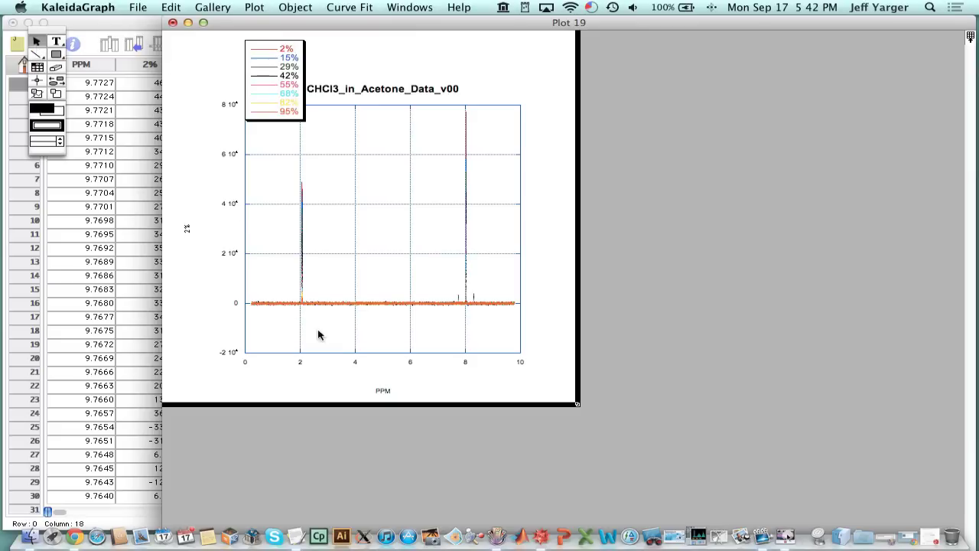
double_click(351, 358)
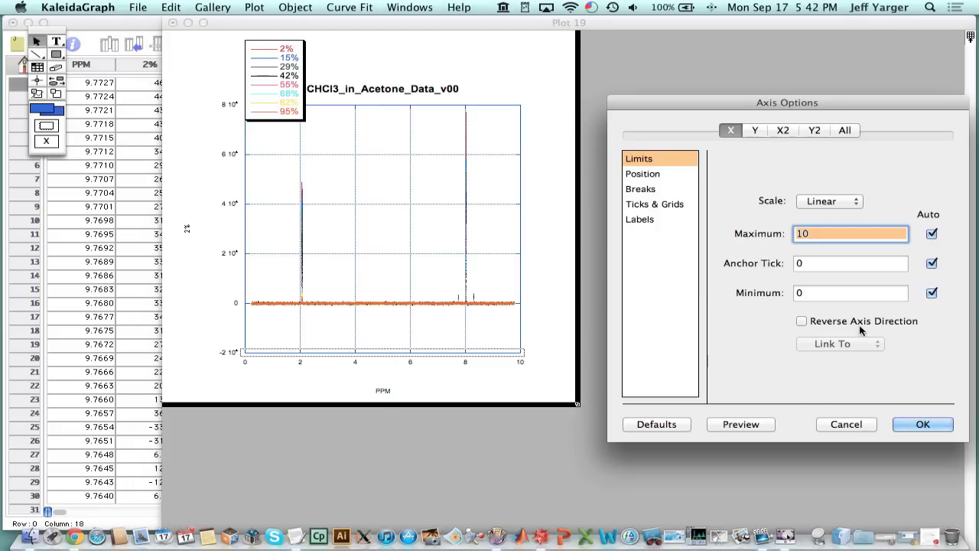
left_click(862, 326)
left_click(920, 423)
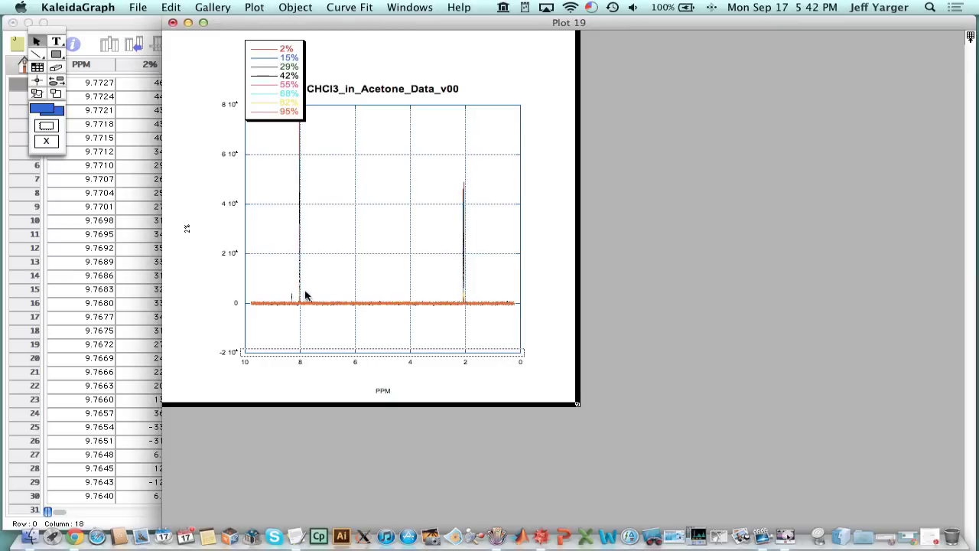
left_click_drag(289, 73, 504, 142)
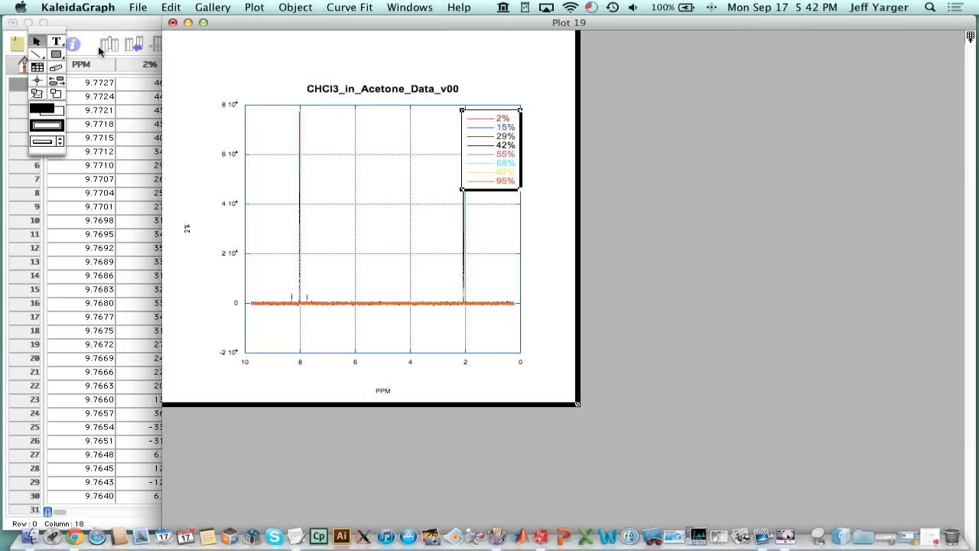
Zoom Plot 19 around the 8 ppm peak down to the 8.05–8.046 ppm region
left_click(57, 94)
left_click_drag(297, 319, 406, 115)
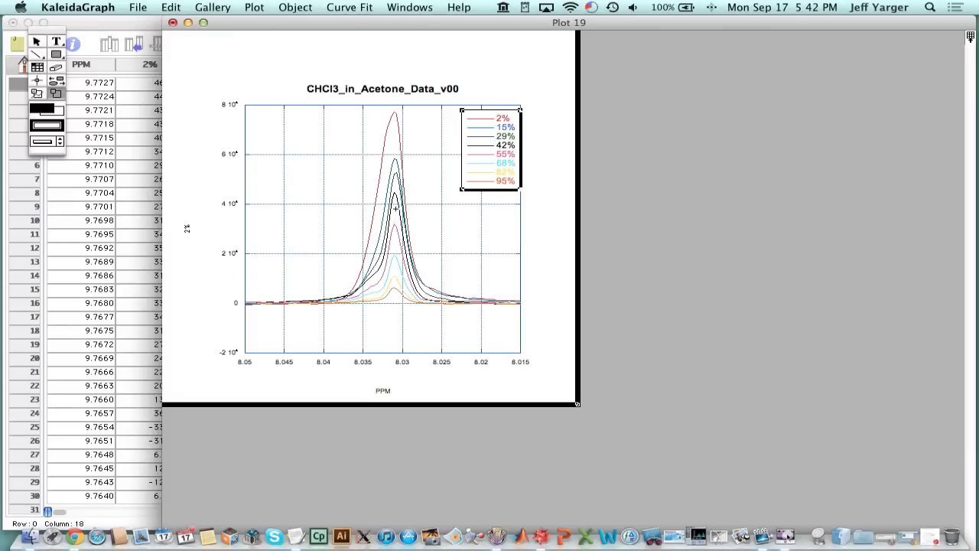
left_click(60, 98)
left_click_drag(273, 309, 246, 312)
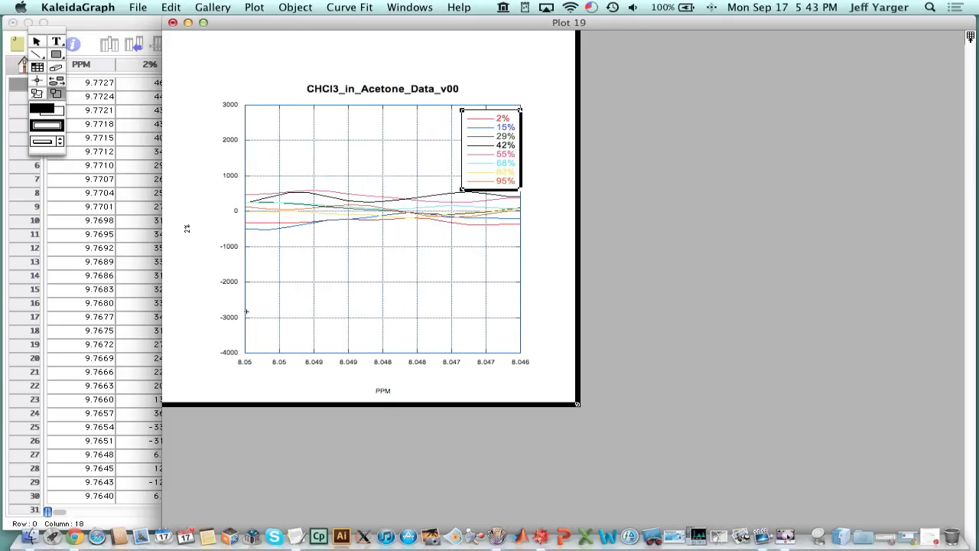
Reset the zoom, then zoom to the 9.4–8.4 ppm baseline with a ±1500 intensity range
double_click(60, 94)
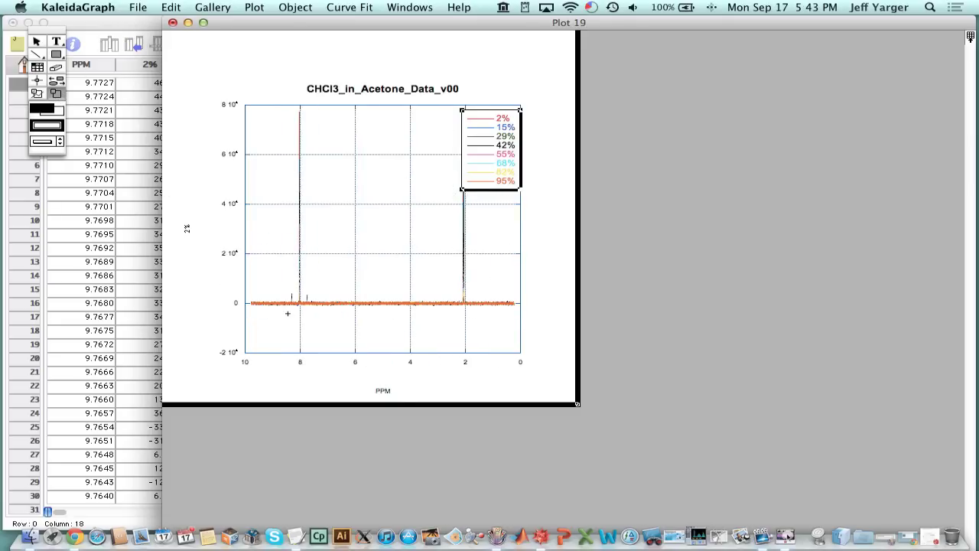
left_click_drag(263, 296, 284, 314)
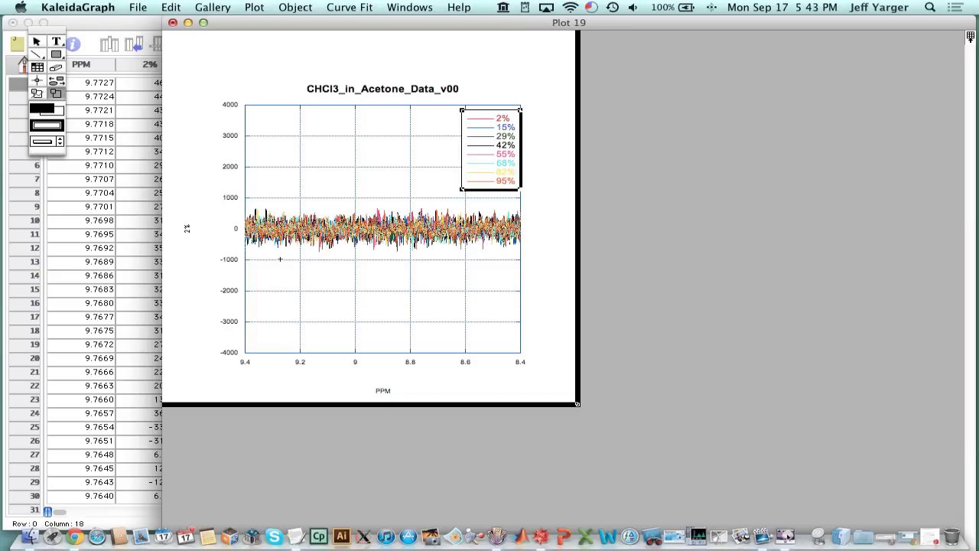
left_click_drag(311, 268, 498, 275)
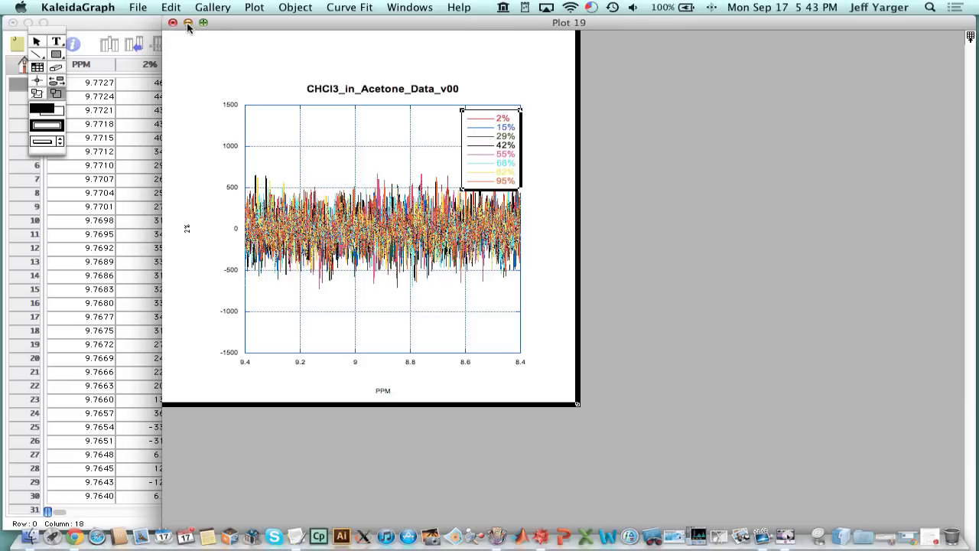
Minimize Plot 19, scroll the sheet to the Error columns, and reposition the Formula Entry window
left_click(187, 23)
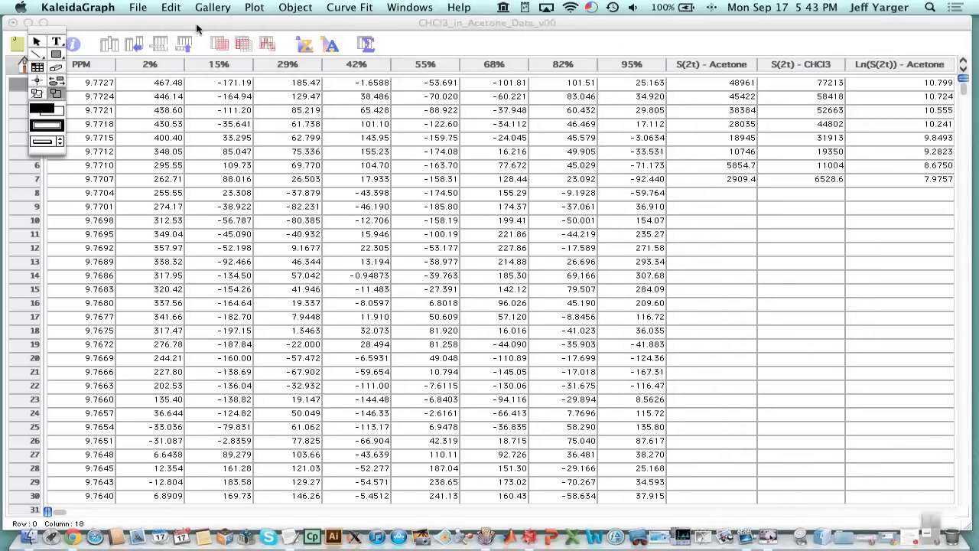
left_click_drag(58, 514, 490, 525)
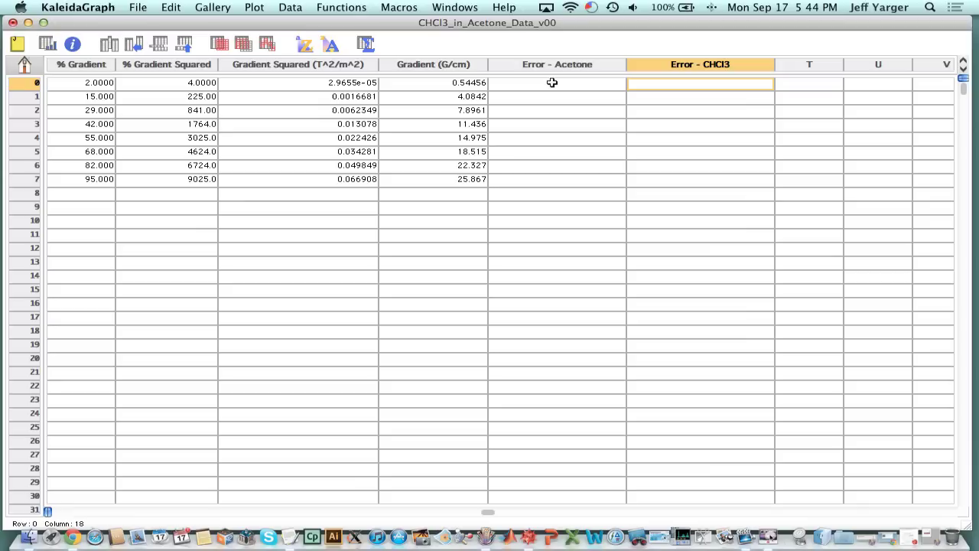
left_click(868, 540)
left_click_drag(815, 413, 833, 325)
Check the column numbers of the Error - Acetone and S(2t) - Acetone columns
left_click(550, 66)
left_click(556, 63)
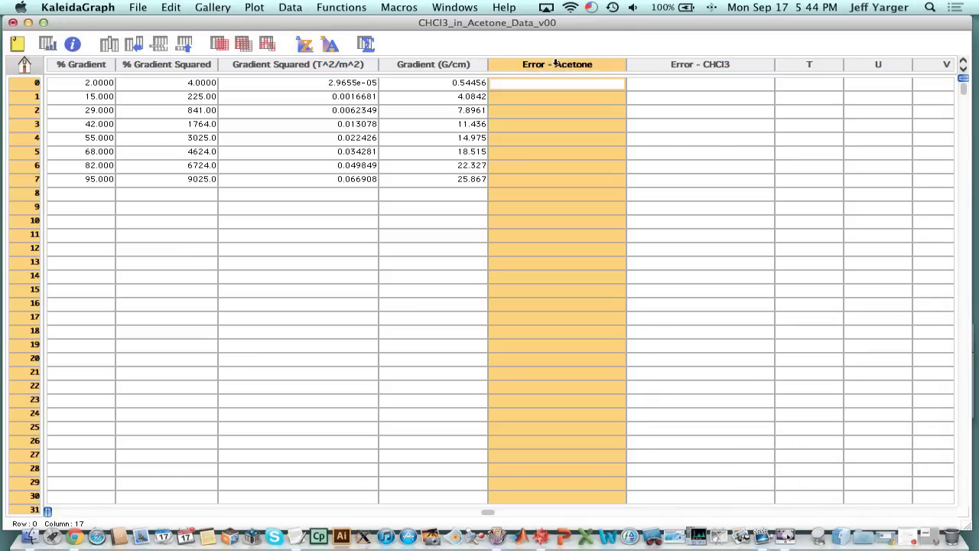
left_click(455, 8)
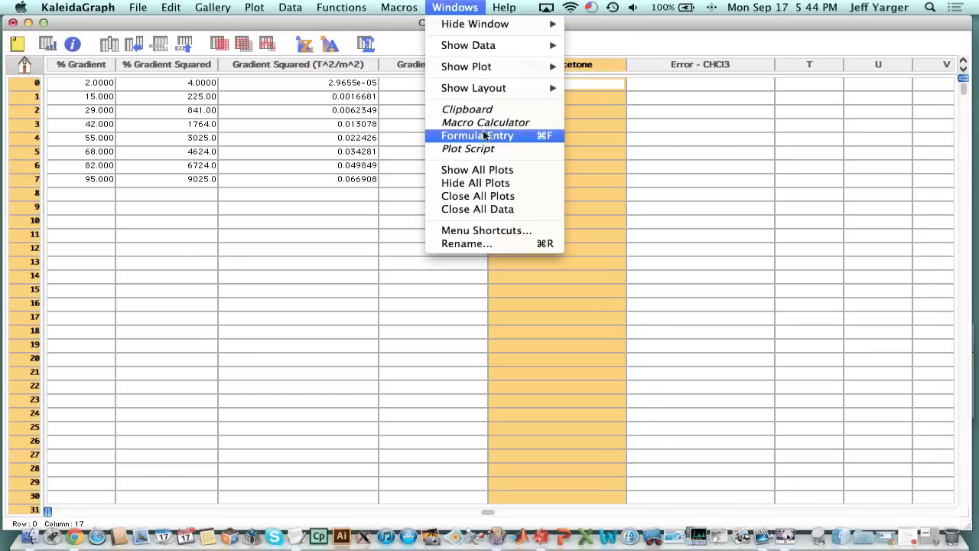
key("Return")
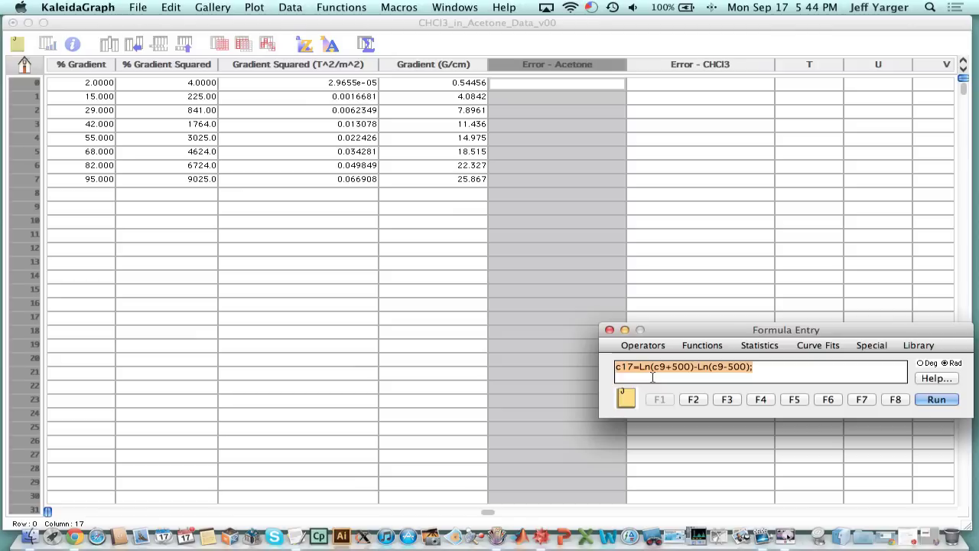
left_click(330, 515)
left_click_drag(487, 511, 290, 508)
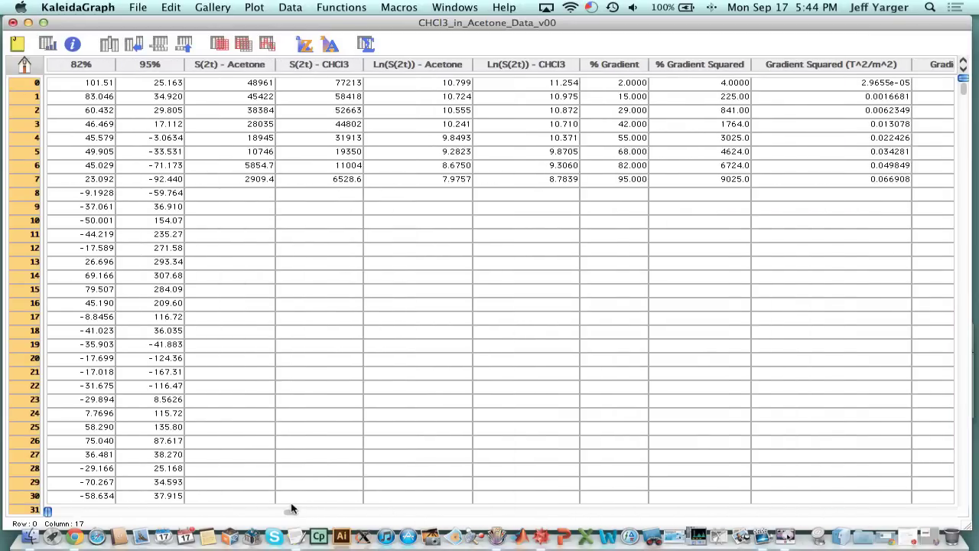
left_click(247, 67)
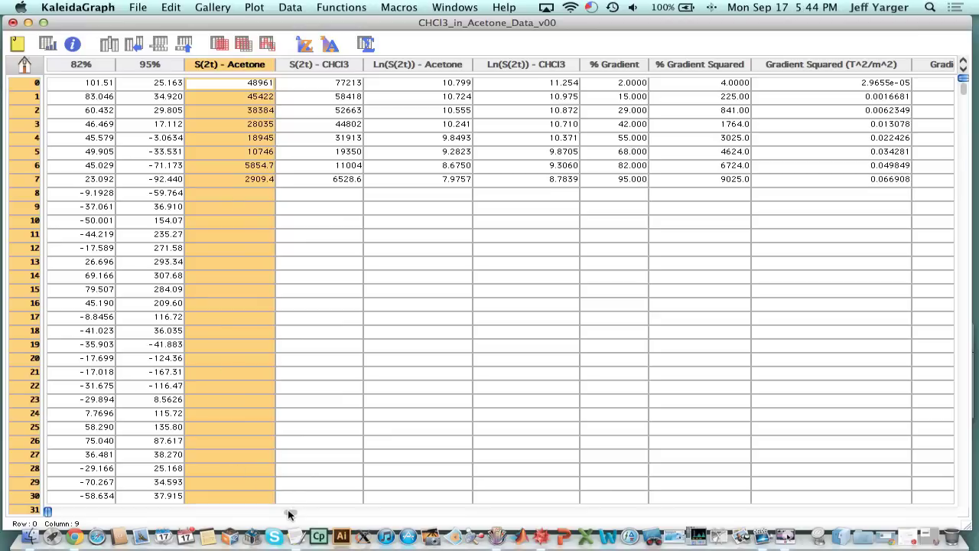
left_click(320, 512)
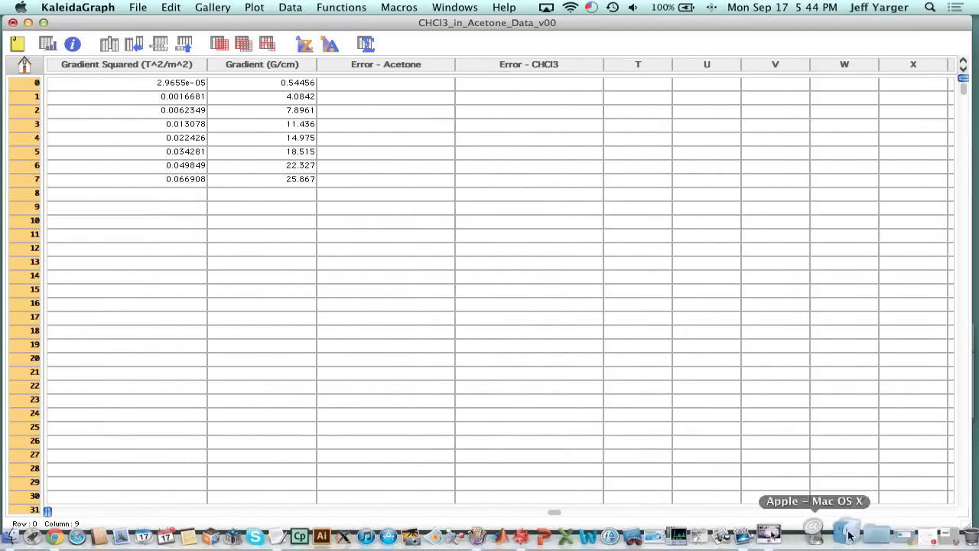
Edit the Formula Entry error formula c17=Ln(c9+500)-Ln(c9-500)
left_click(452, 7)
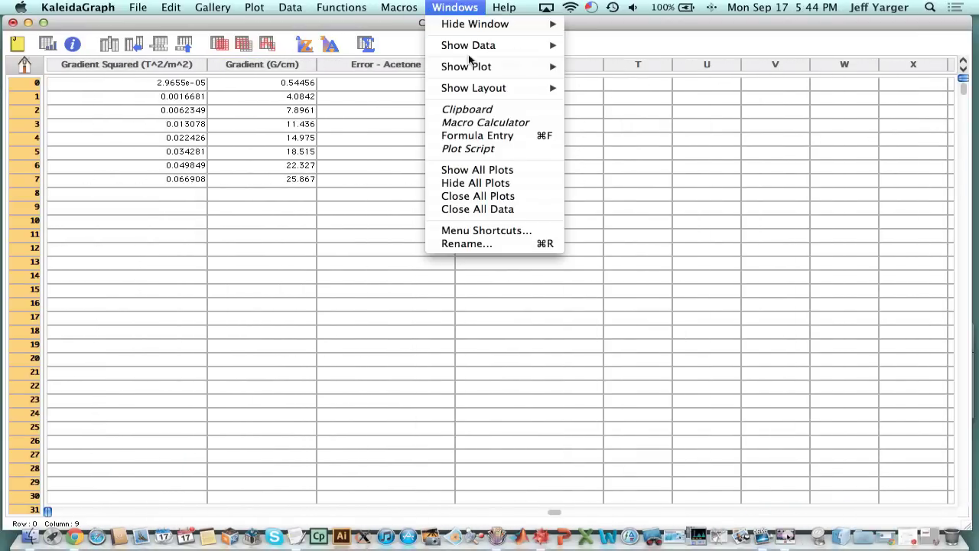
left_click(471, 135)
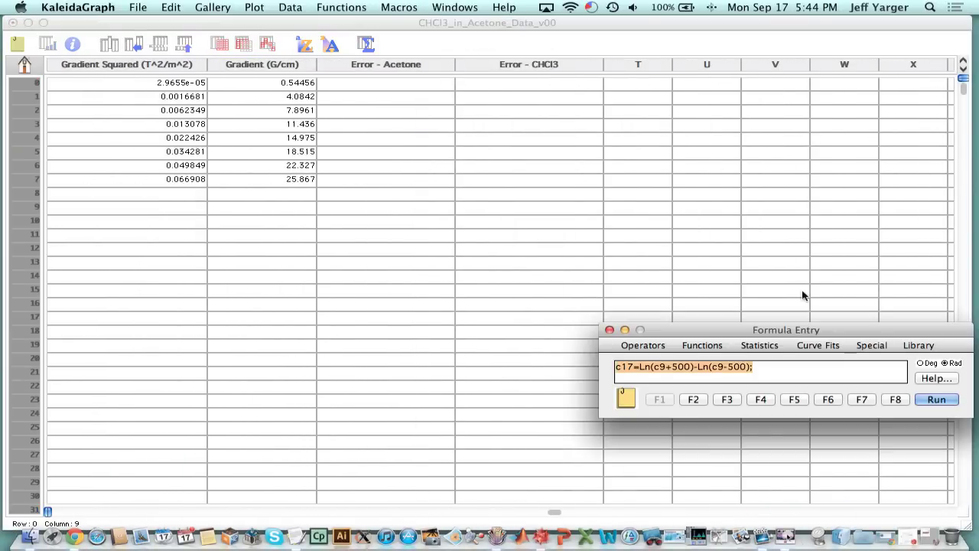
left_click(671, 370)
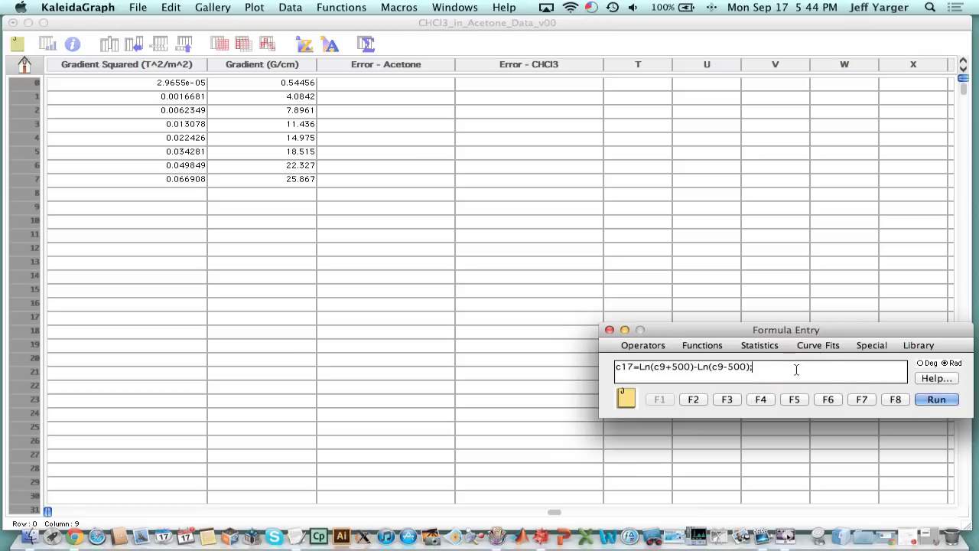
key("BackSpace")
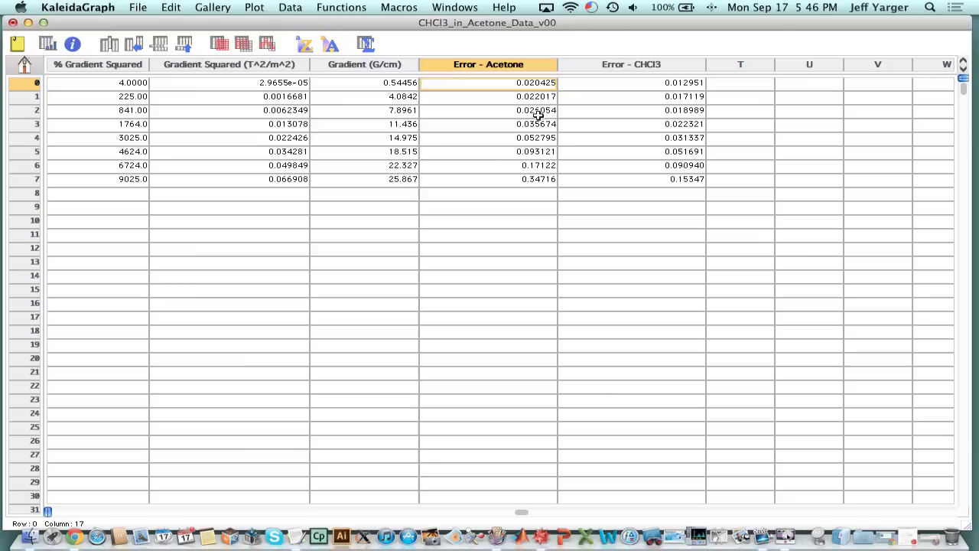
Make a linear scatter plot with Gradient Squared (T^2/m^2) as X and both Ln(S(2t)) columns (CHCl3, Acetone) as Y
left_click(213, 13)
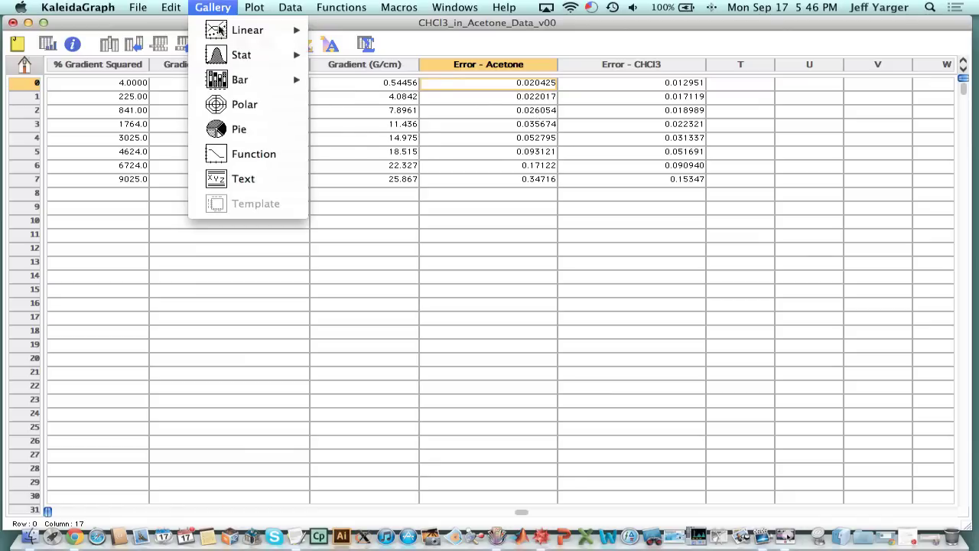
mouse_move(227, 45)
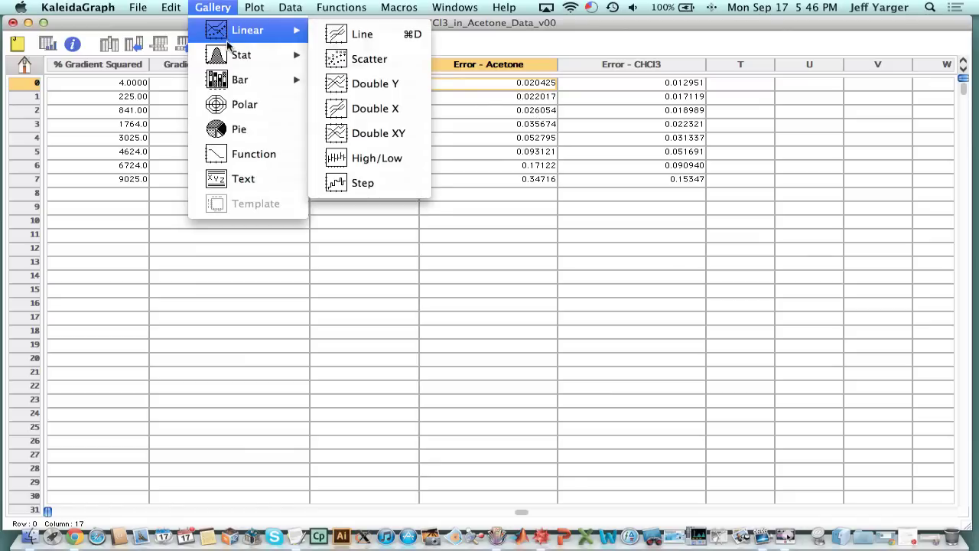
left_click(369, 59)
scroll(478, 313, "down", 5)
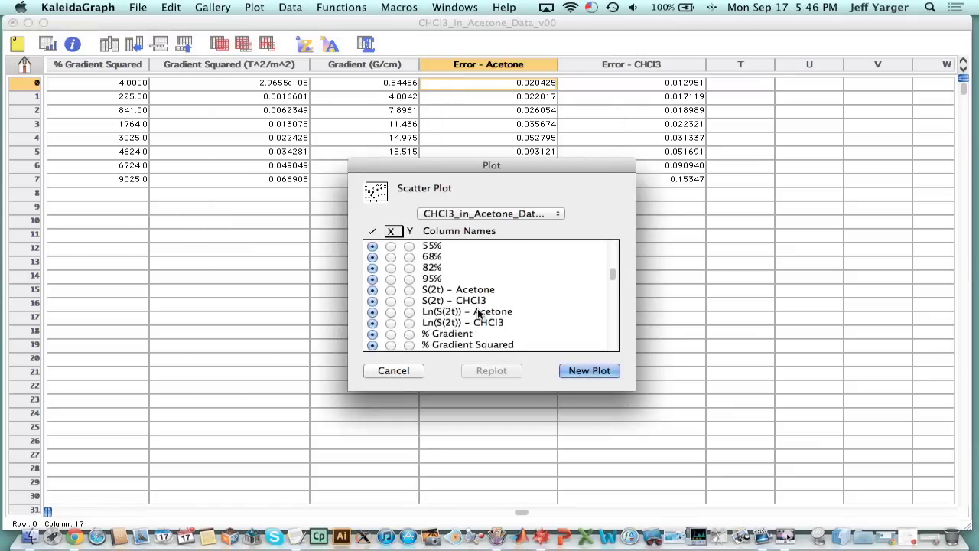
scroll(479, 313, "down", 3)
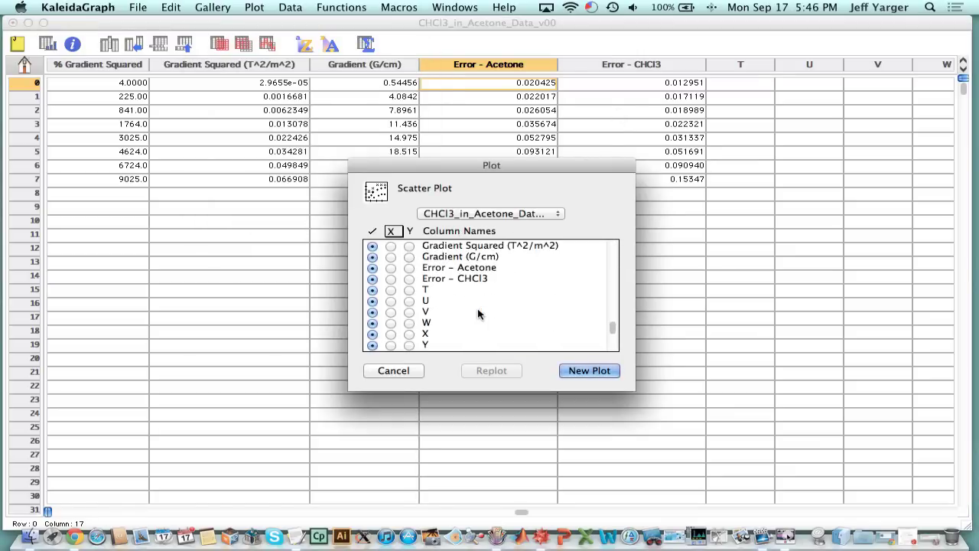
left_click(390, 246)
scroll(440, 280, "up", 7)
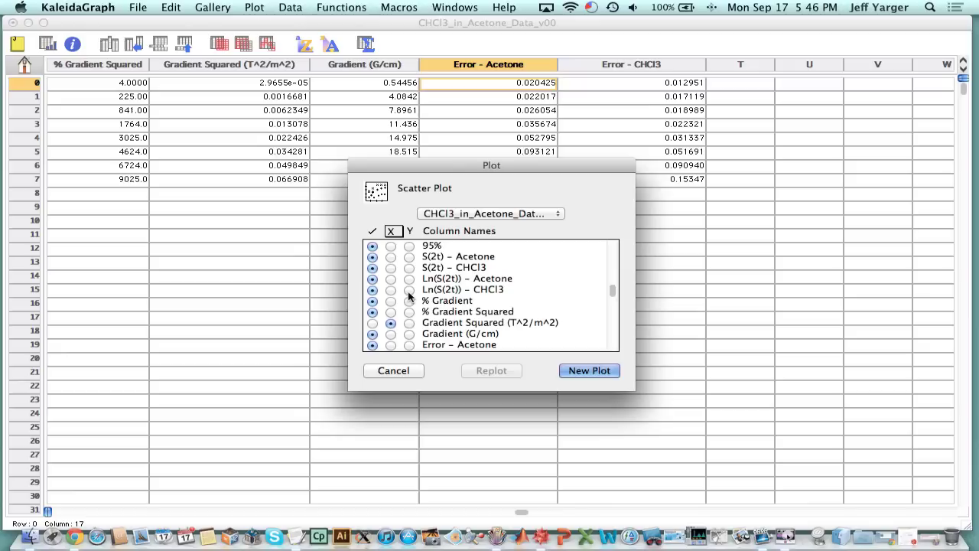
left_click(409, 290)
left_click(408, 278)
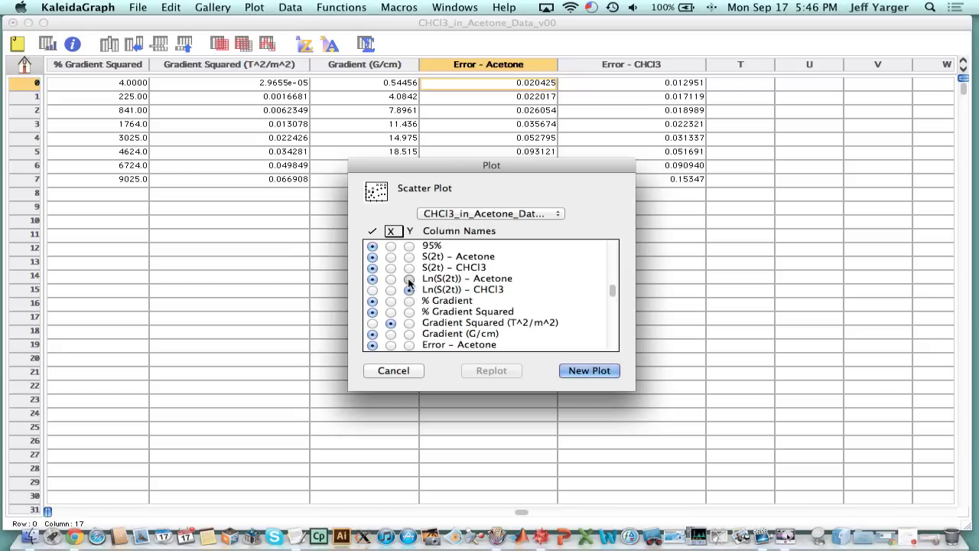
left_click(589, 370)
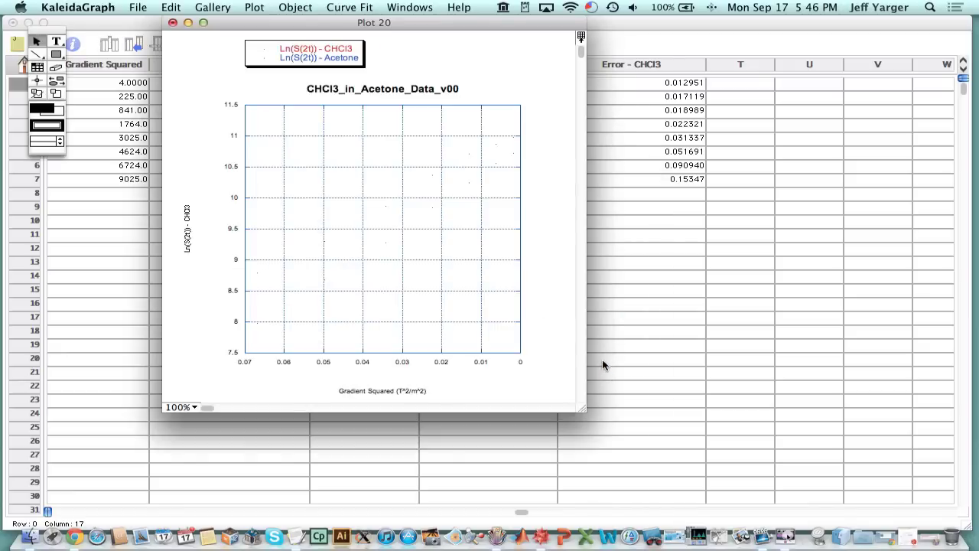
Set the CHCl3 markers to size 12 and the Acetone markers to squares
double_click(266, 53)
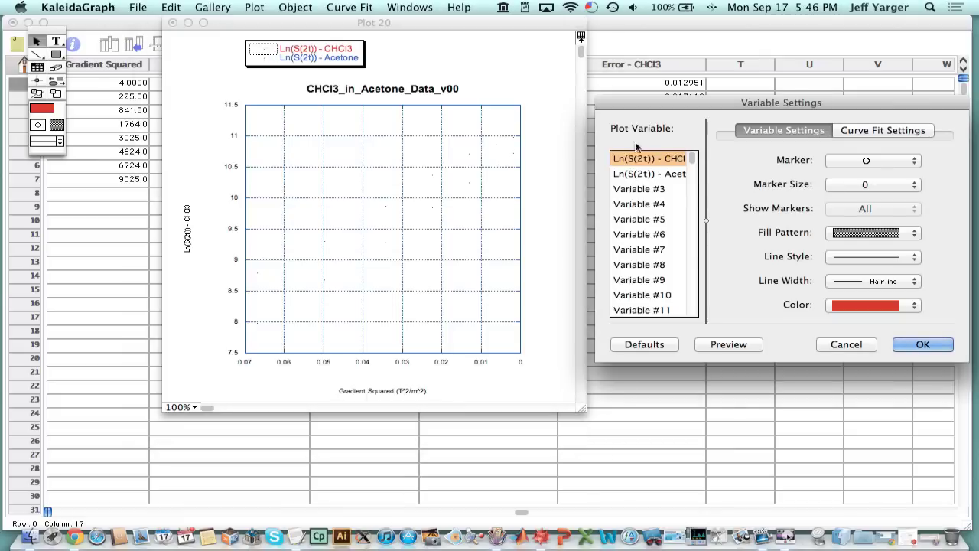
left_click(866, 184)
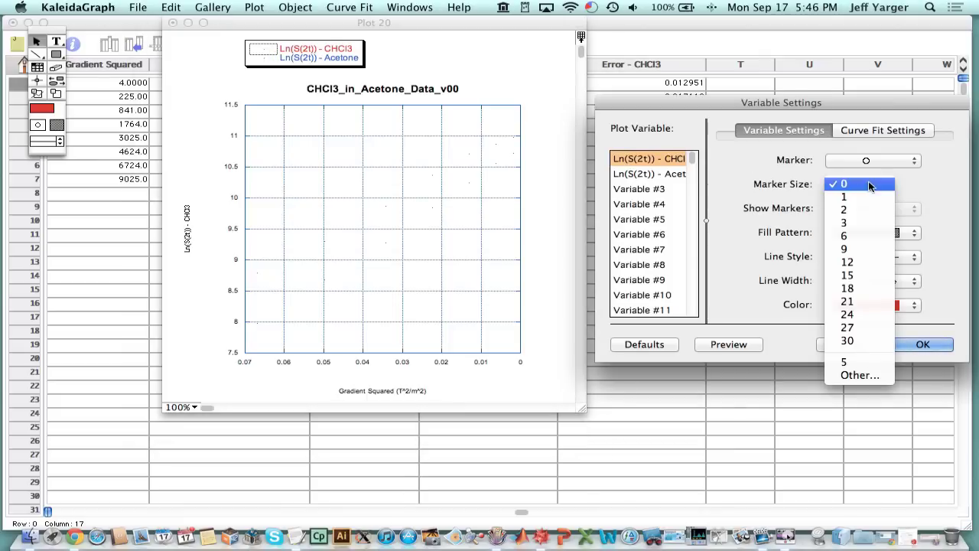
left_click(865, 262)
left_click(923, 344)
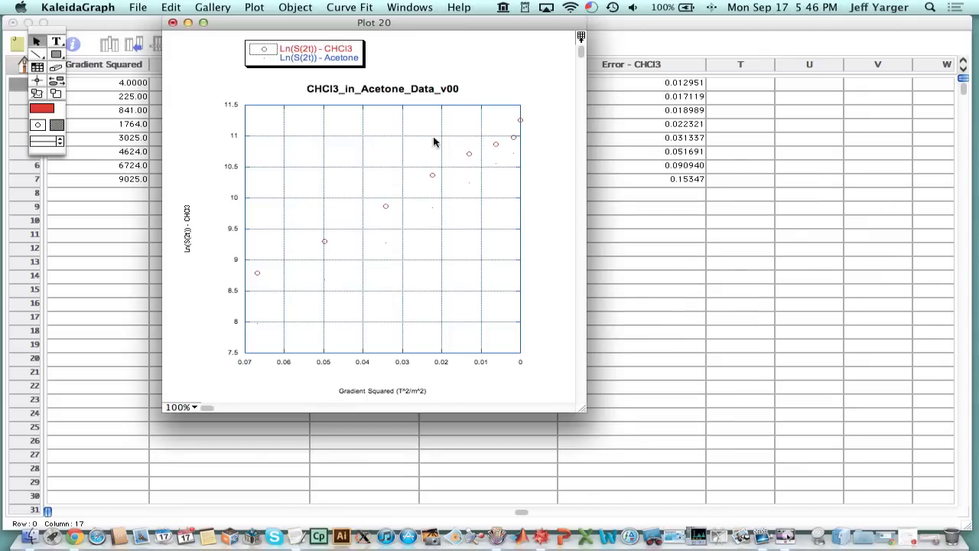
double_click(267, 60)
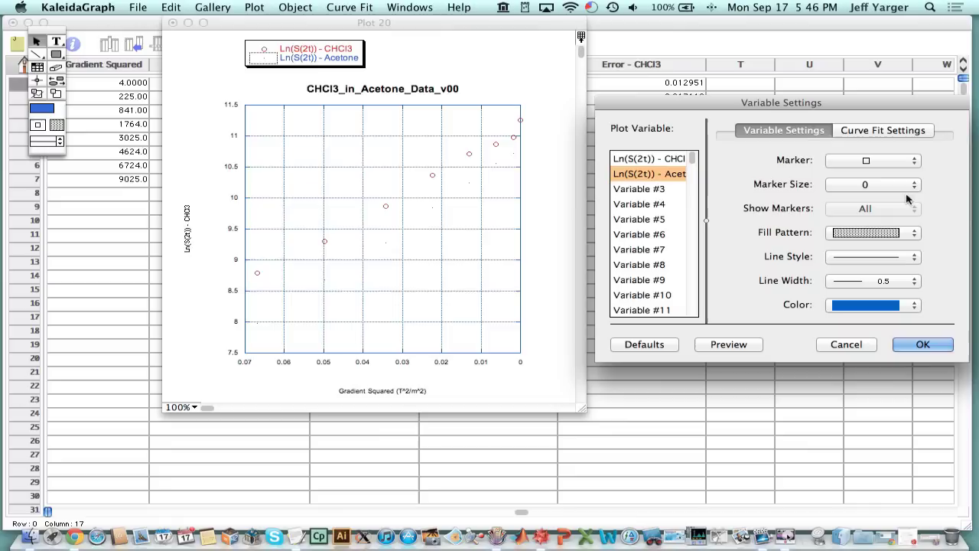
left_click(869, 161)
left_click(878, 141)
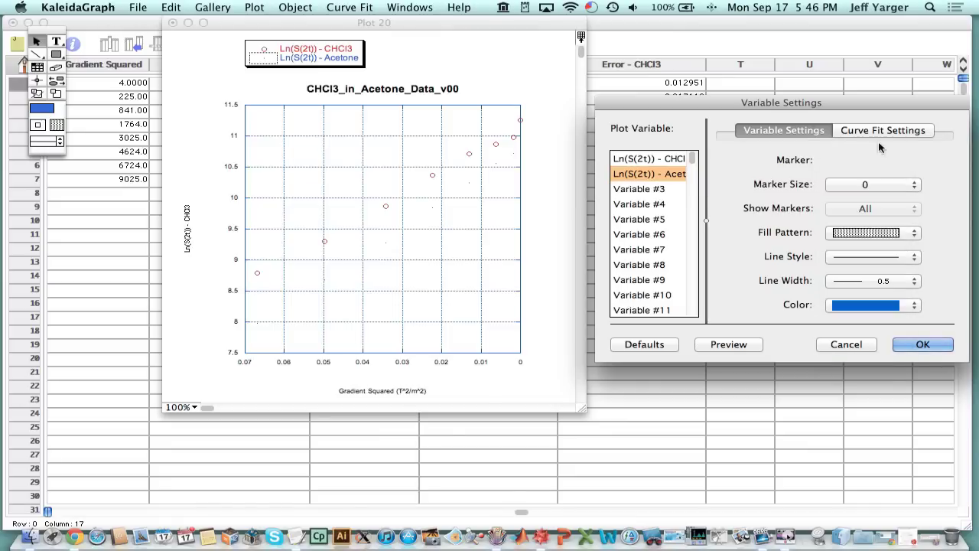
left_click(875, 189)
left_click(880, 262)
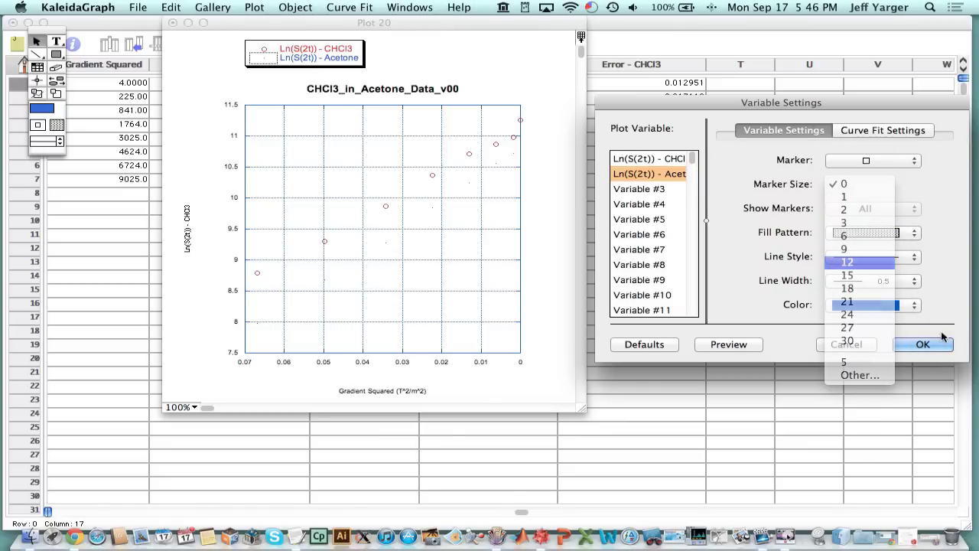
left_click(923, 344)
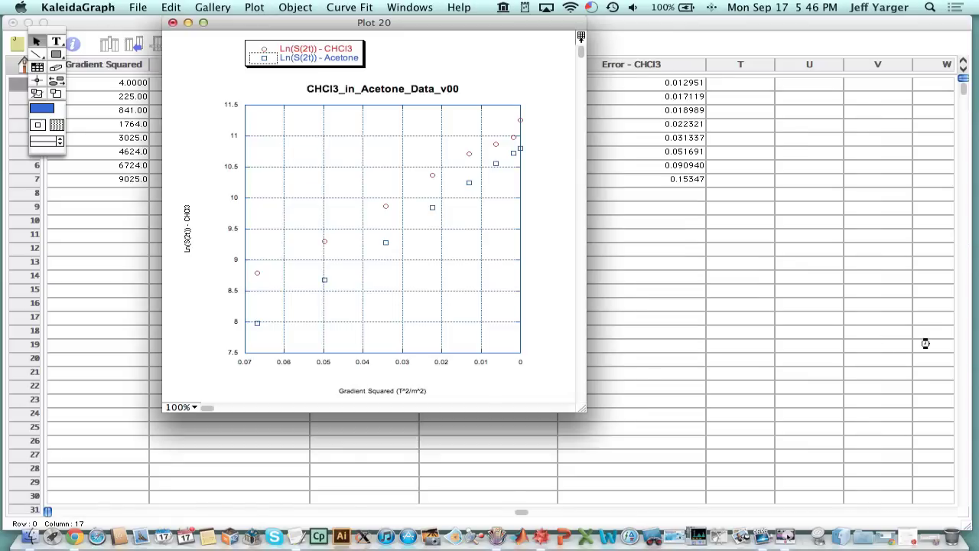
Turn off Reverse Axis Direction on the x-axis and move the y-axis title up beside the axis
left_click(332, 354)
double_click(463, 357)
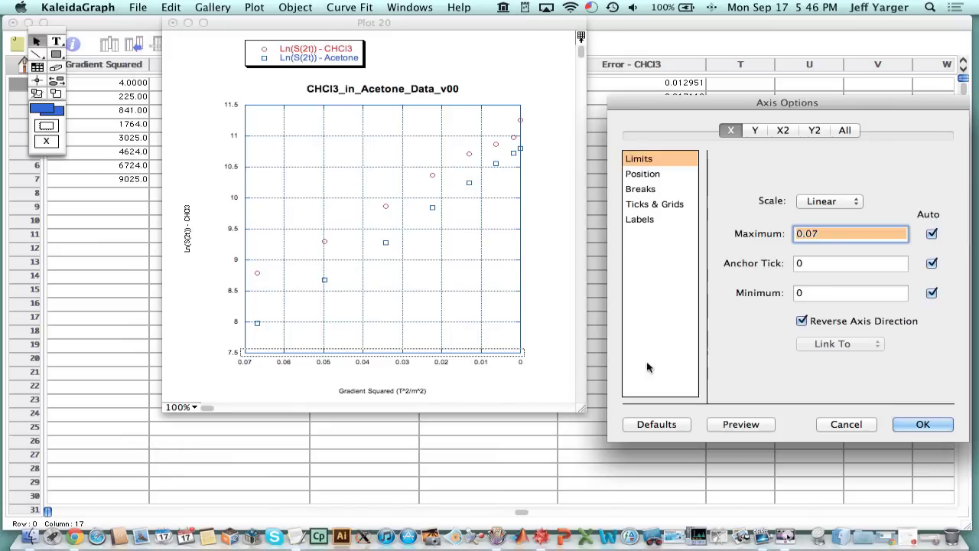
left_click(852, 322)
left_click(923, 424)
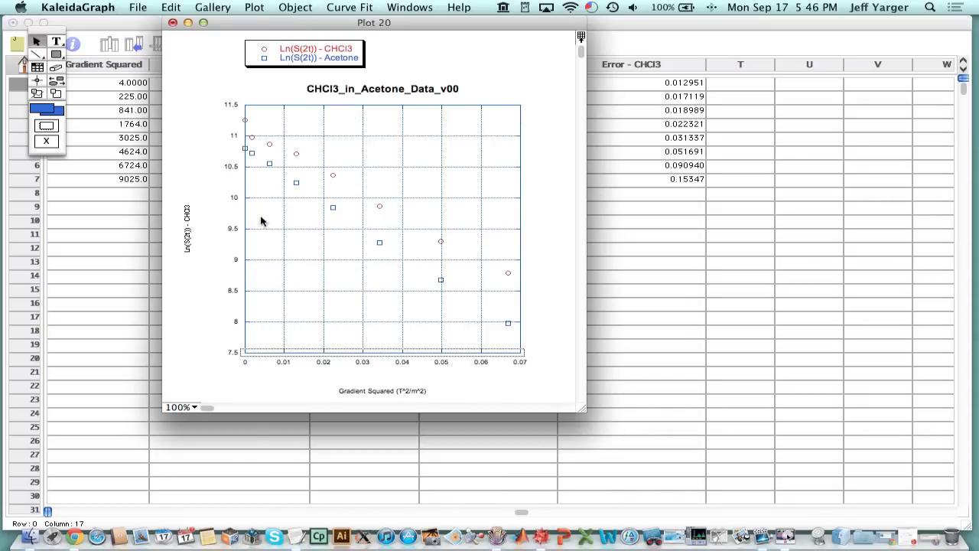
left_click_drag(190, 232, 215, 217)
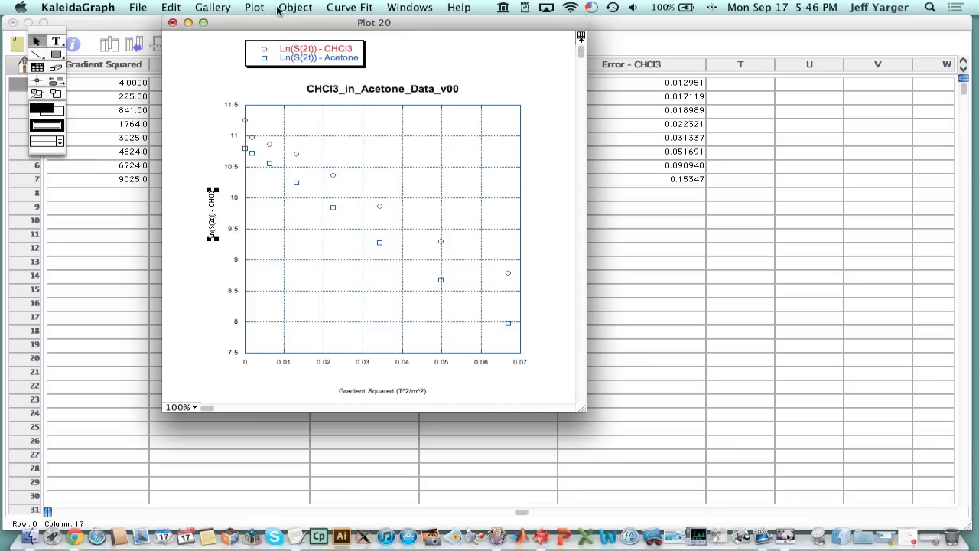
Give the CHCl3 series Y error bars from its error column, replacing a mistaken % Gradient Squared choice
left_click(246, 6)
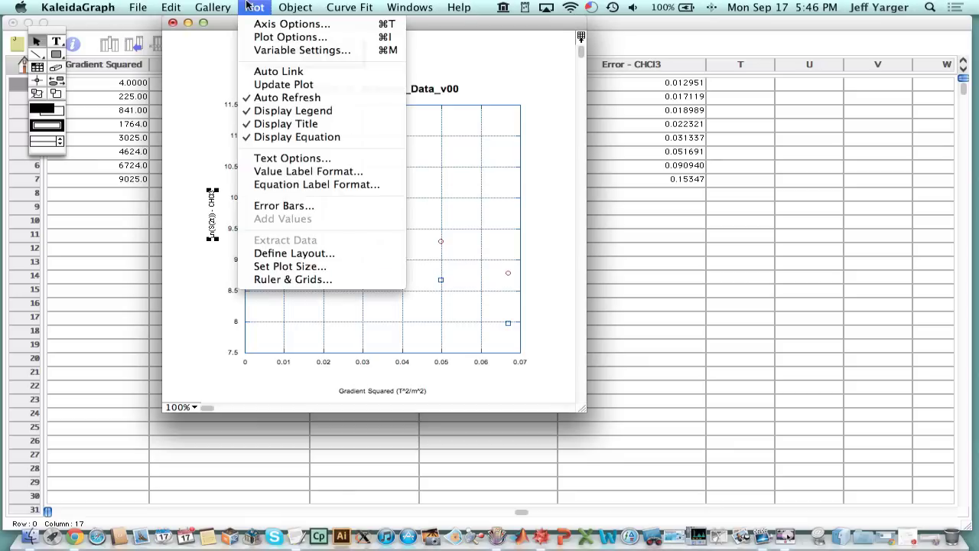
left_click(320, 204)
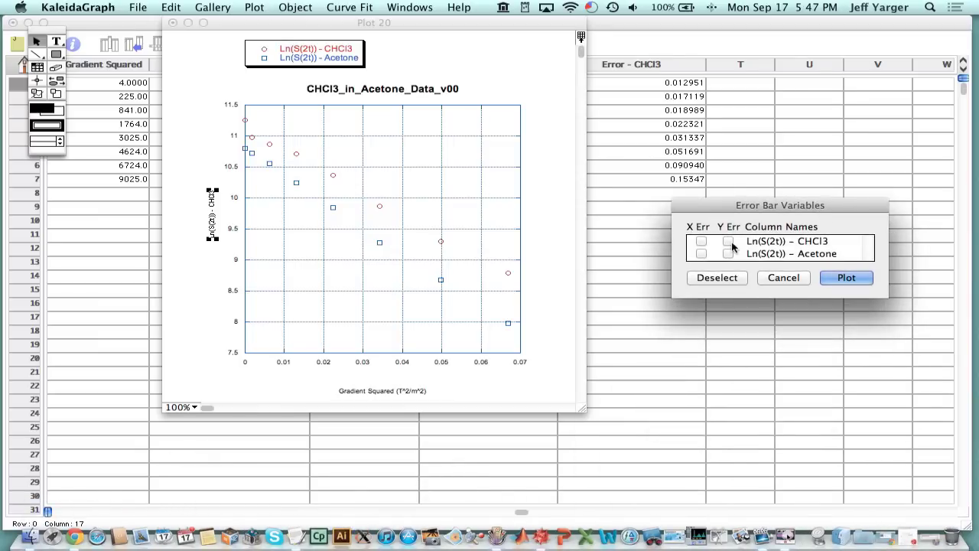
left_click(728, 242)
left_click(800, 143)
mouse_move(805, 143)
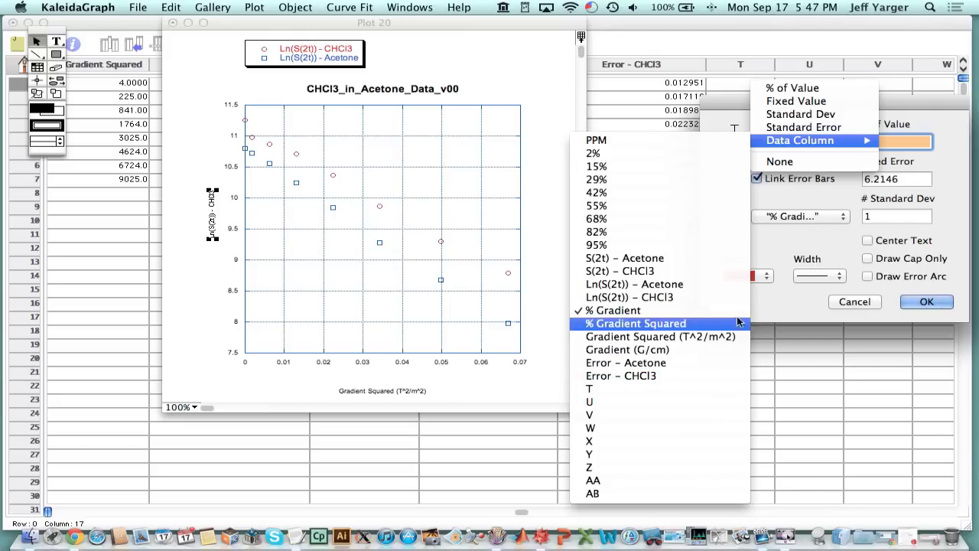
left_click(738, 322)
left_click(847, 302)
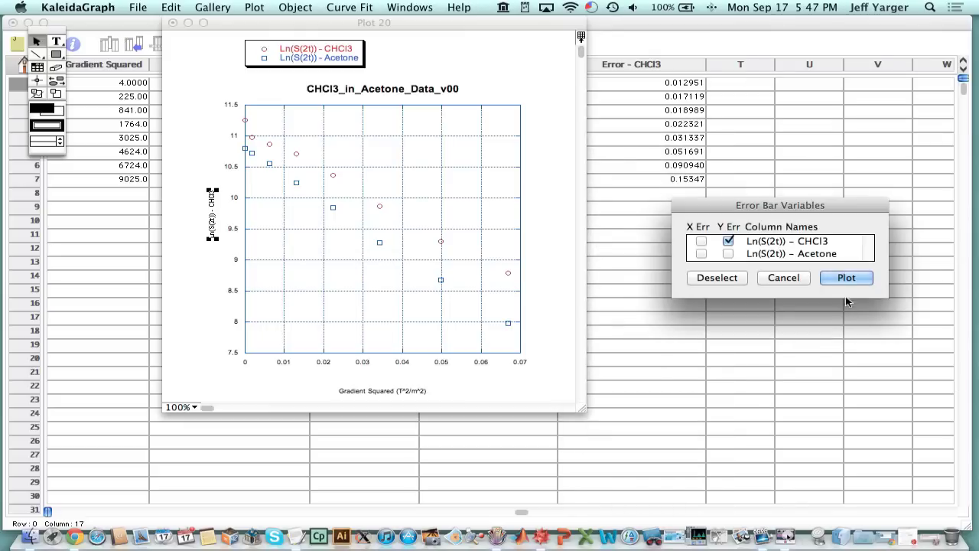
left_click(728, 242)
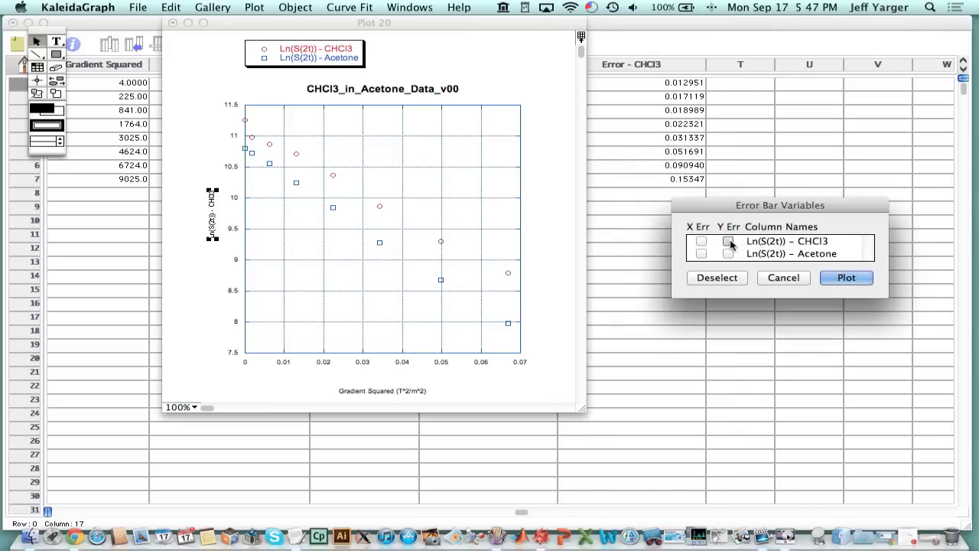
left_click(727, 242)
left_click(800, 142)
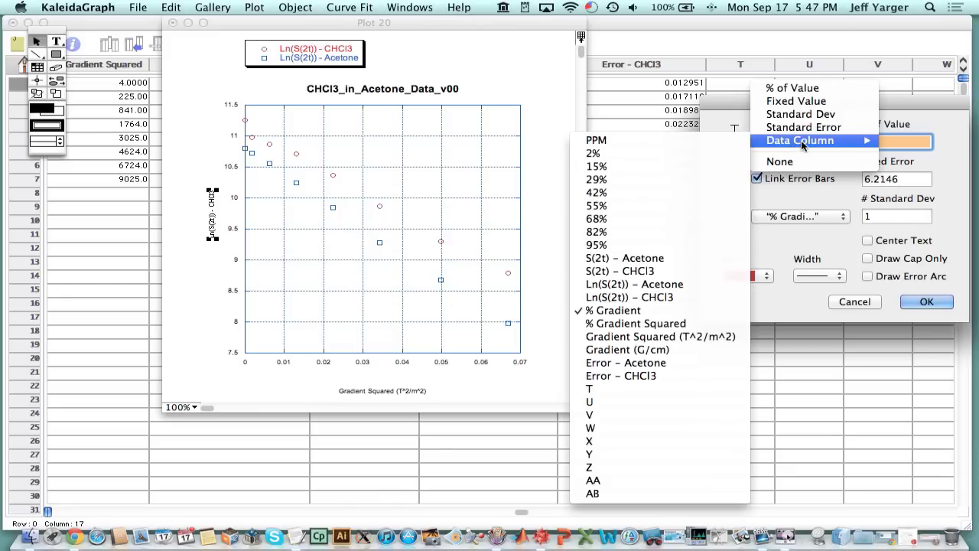
left_click(693, 364)
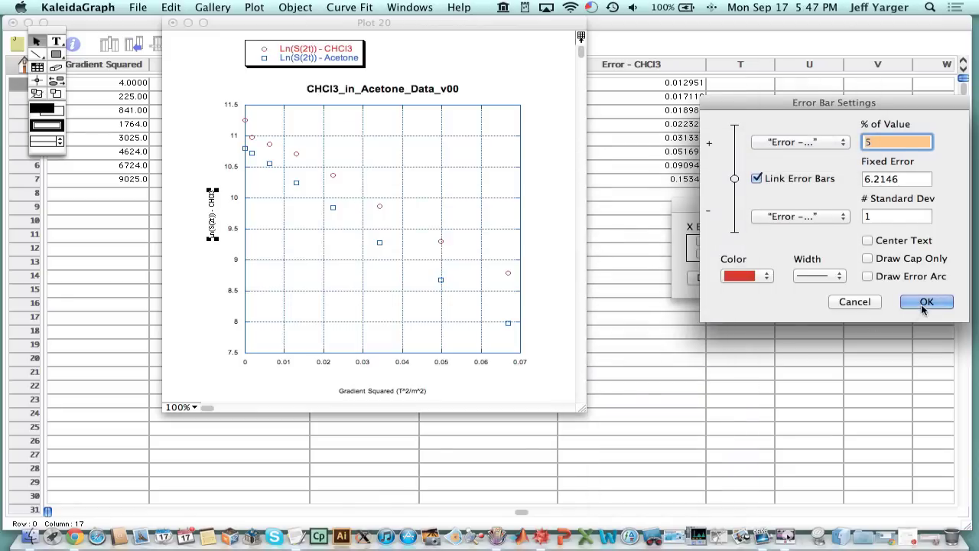
left_click(926, 303)
Give the Acetone series Y error bars from its error column and draw them
left_click(730, 260)
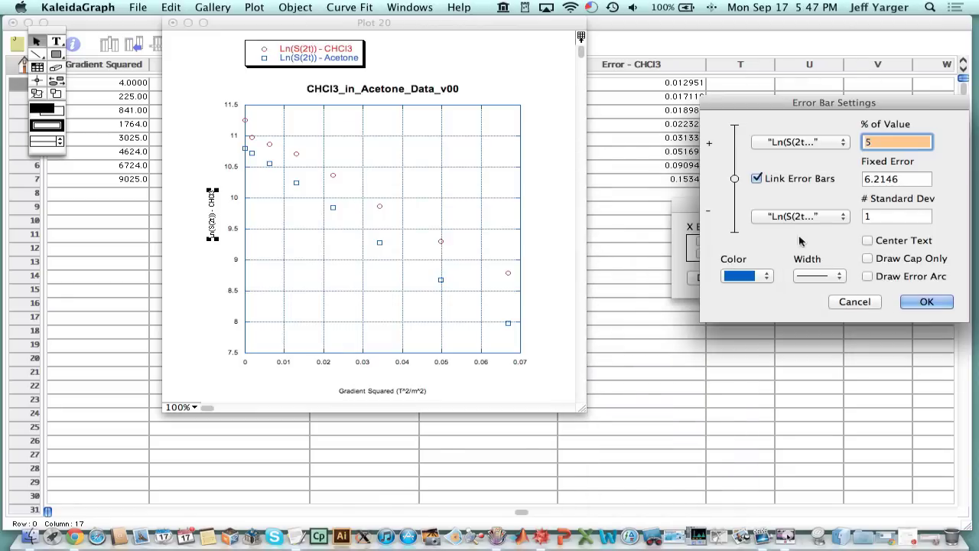
left_click(816, 217)
mouse_move(818, 217)
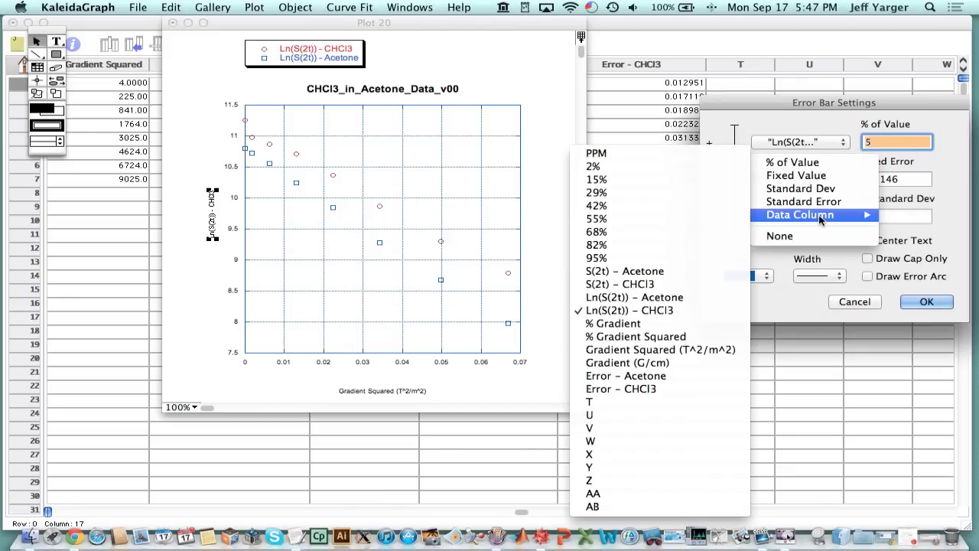
left_click(650, 375)
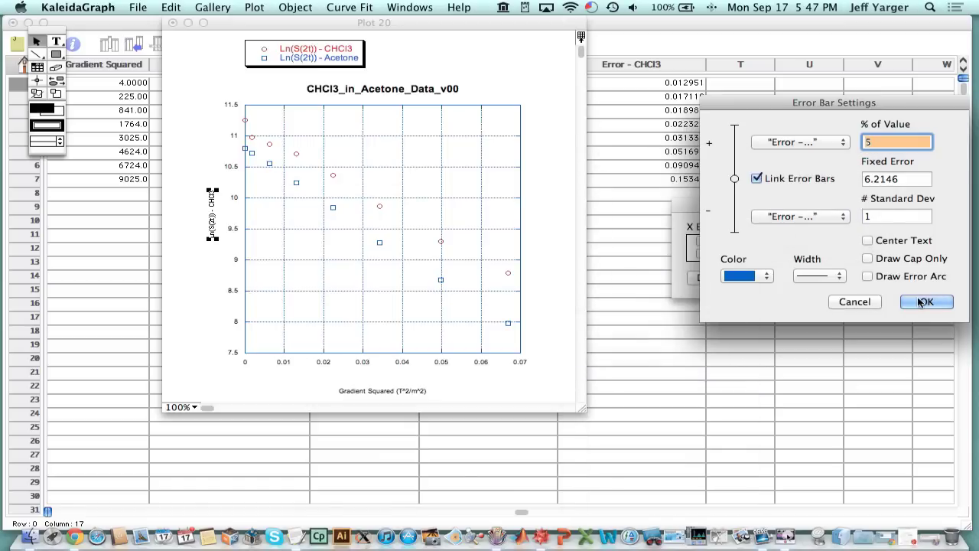
left_click(924, 302)
left_click(851, 280)
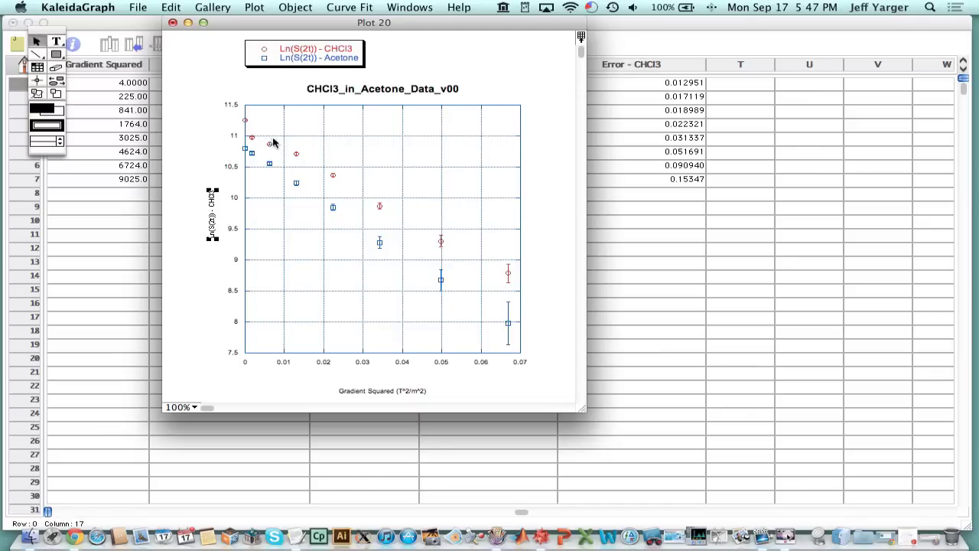
Drag the Plot 20 window down and to the right to reveal the worksheet
left_click_drag(374, 31, 602, 67)
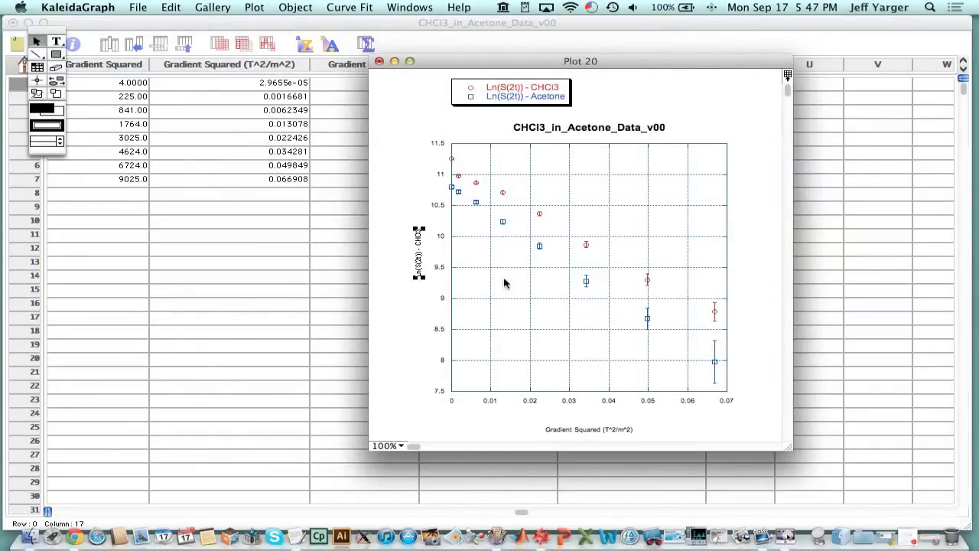
Select the worksheet's first data row, then bring Plot 20 back with Show All Plots
left_click(359, 26)
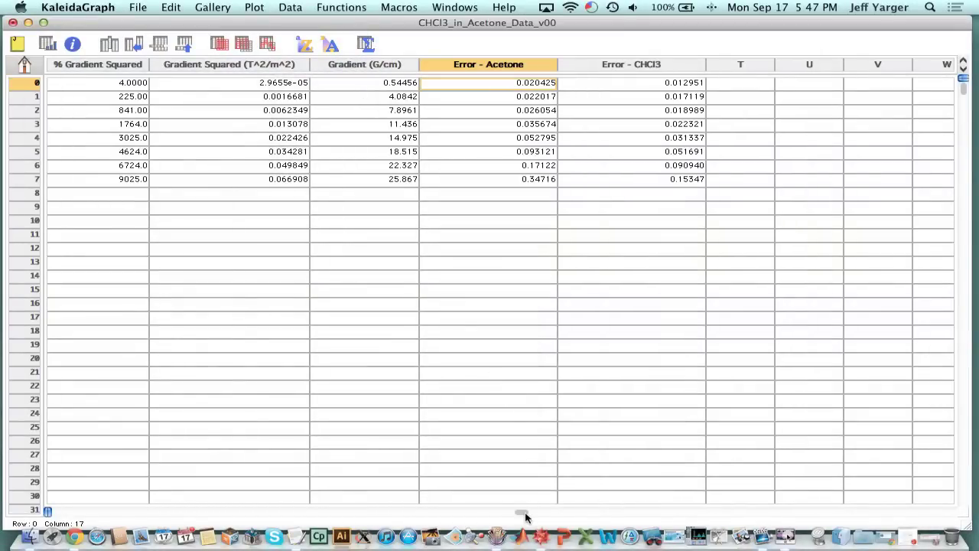
left_click_drag(524, 517, 373, 517)
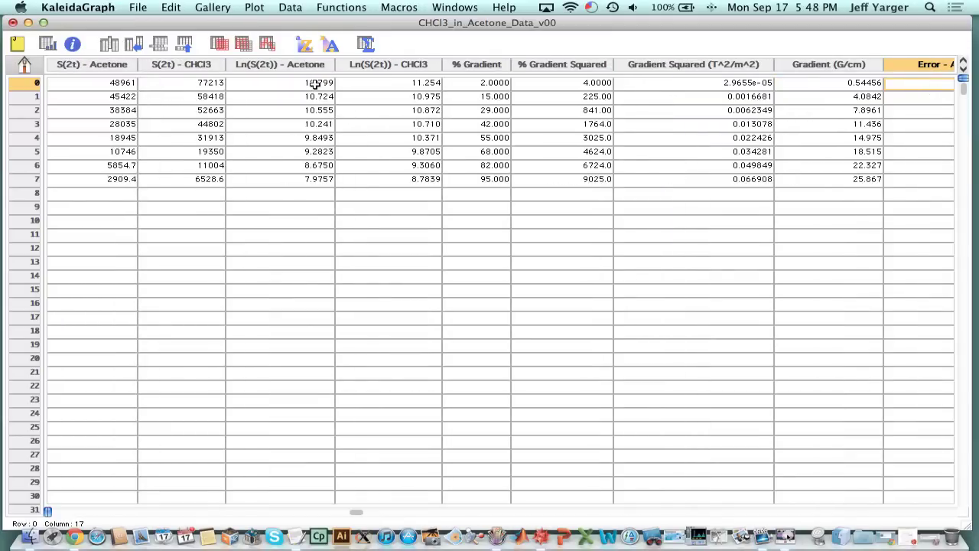
left_click_drag(315, 85, 95, 81)
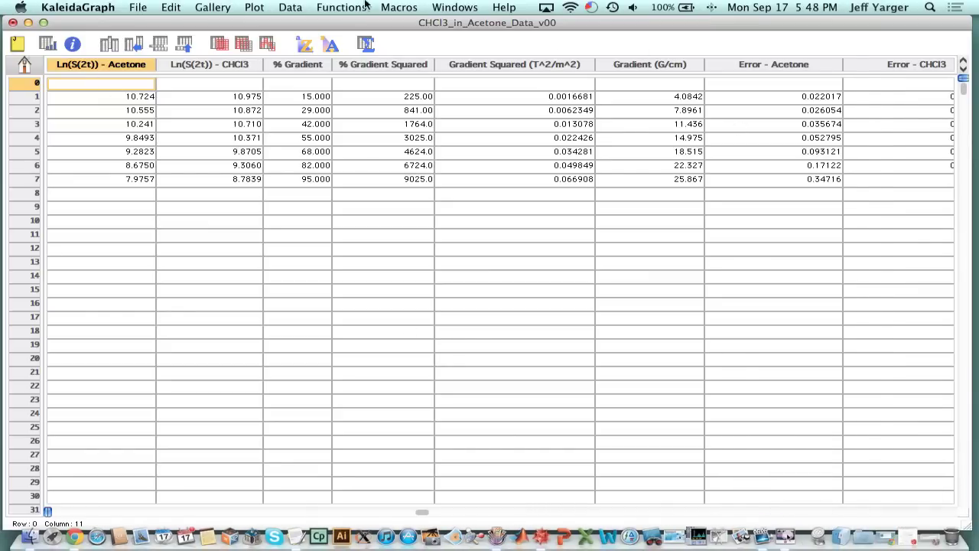
left_click(434, 8)
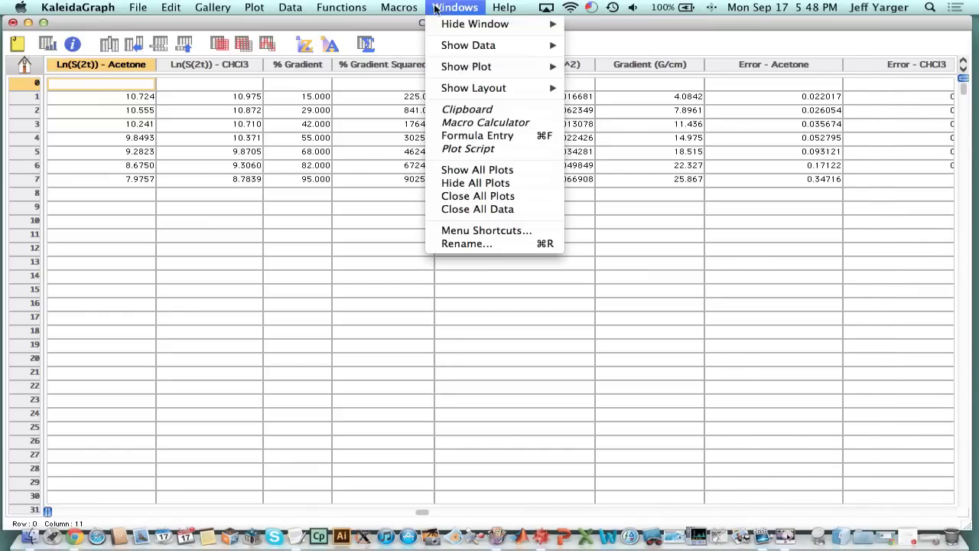
left_click(493, 169)
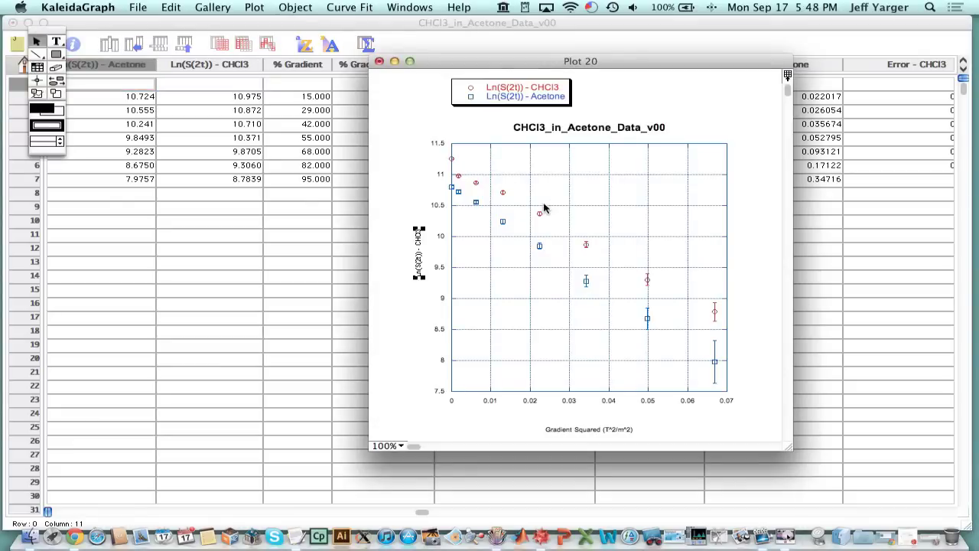
Close Plot 20 without saving and make Plot 21: both Ln(S(2t)) series versus Gradient Squared (T^2/m^2)
left_click(380, 62)
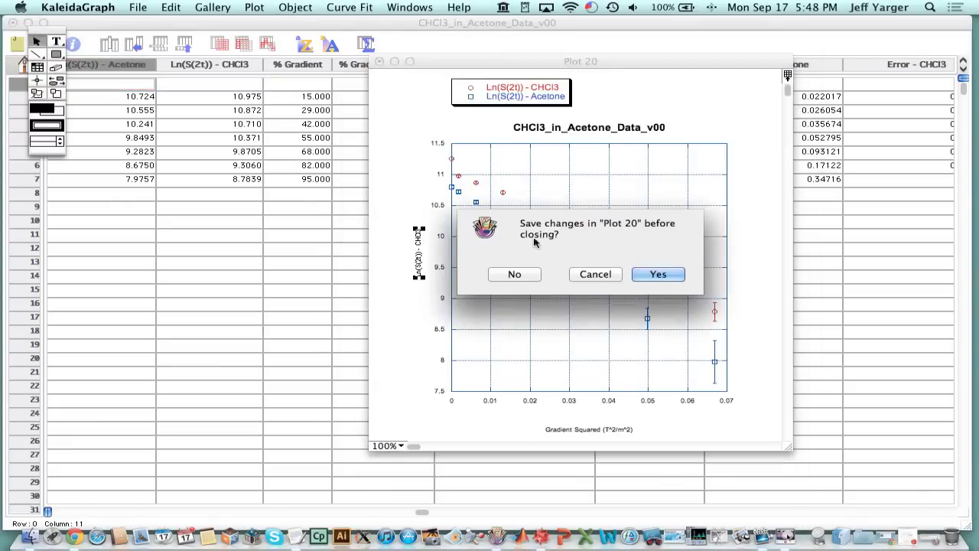
left_click(526, 277)
left_click(233, 8)
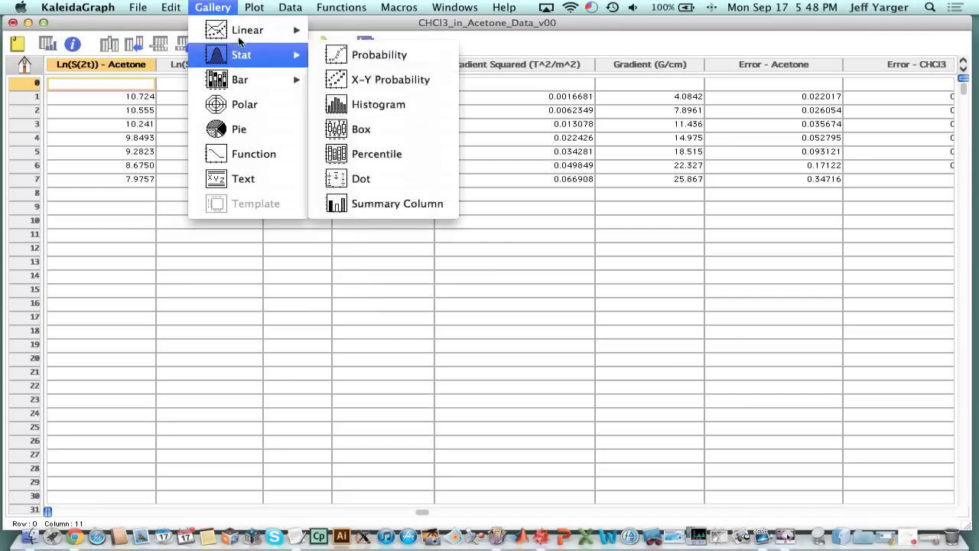
mouse_move(268, 31)
left_click(371, 59)
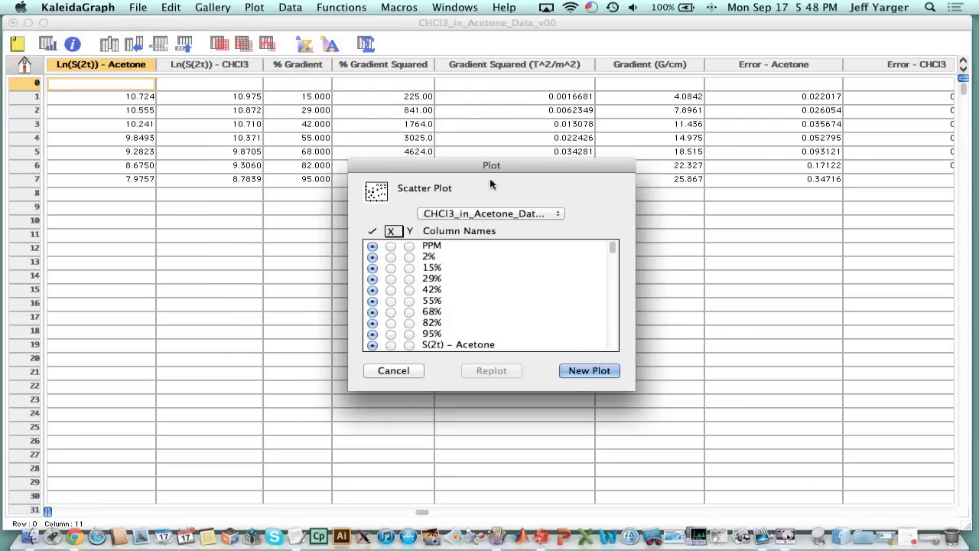
scroll(415, 295, "down", 5)
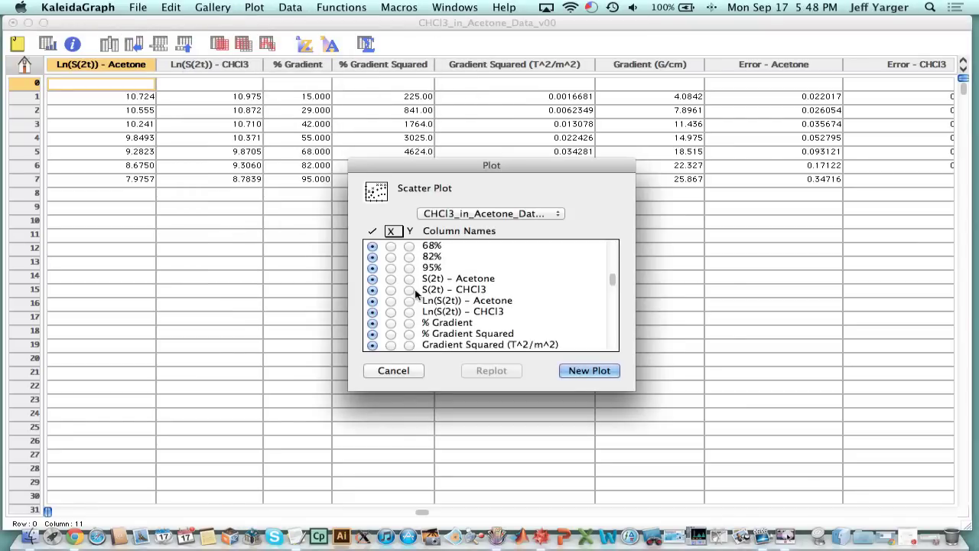
left_click(390, 301)
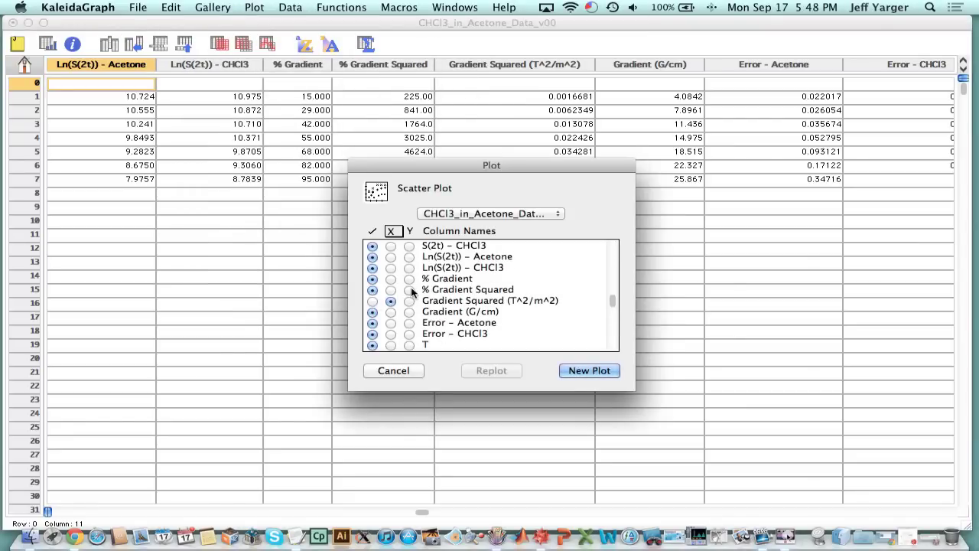
left_click(409, 267)
left_click(409, 256)
left_click(591, 371)
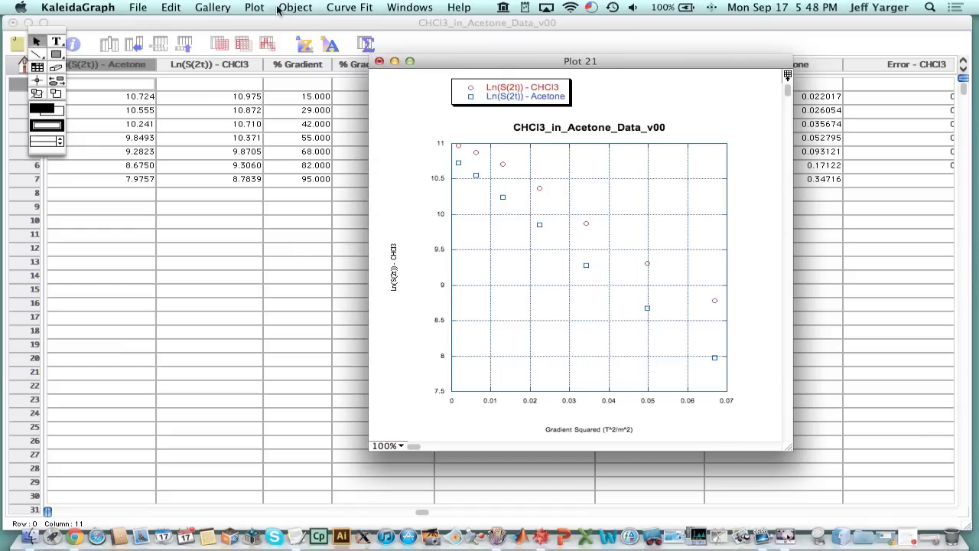
Set the CHCl3 series' Y error bars to come from the Error - CHCl3 column
left_click(246, 7)
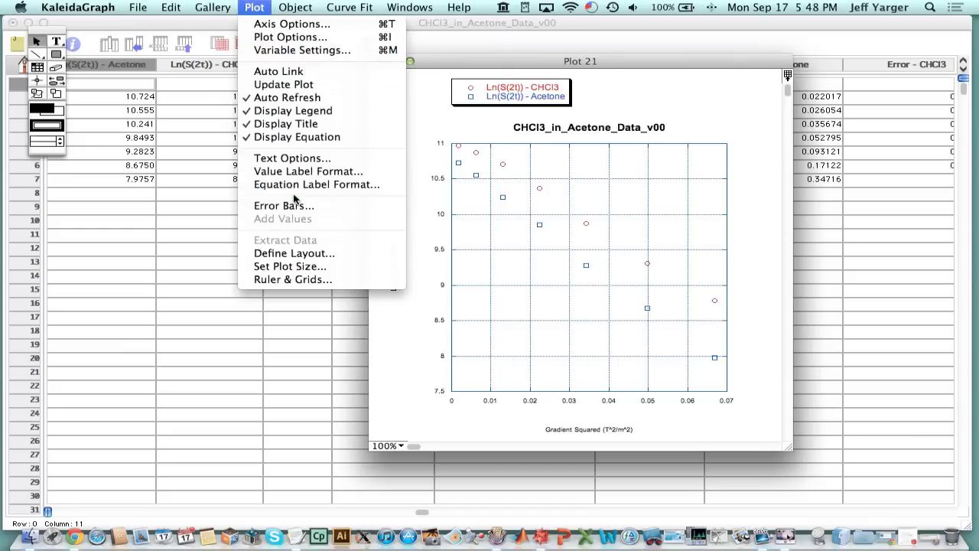
left_click(295, 205)
left_click(266, 7)
left_click(382, 146)
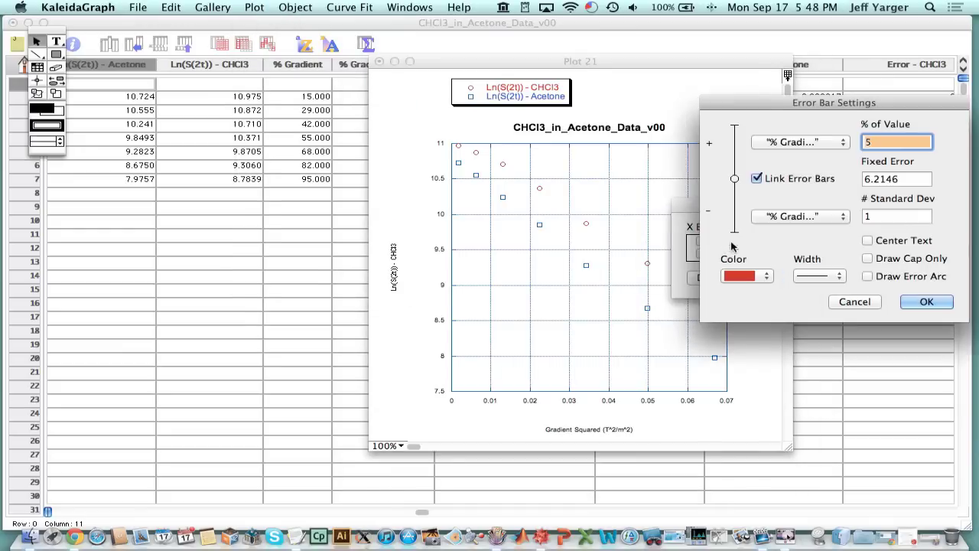
left_click(727, 242)
left_click(816, 221)
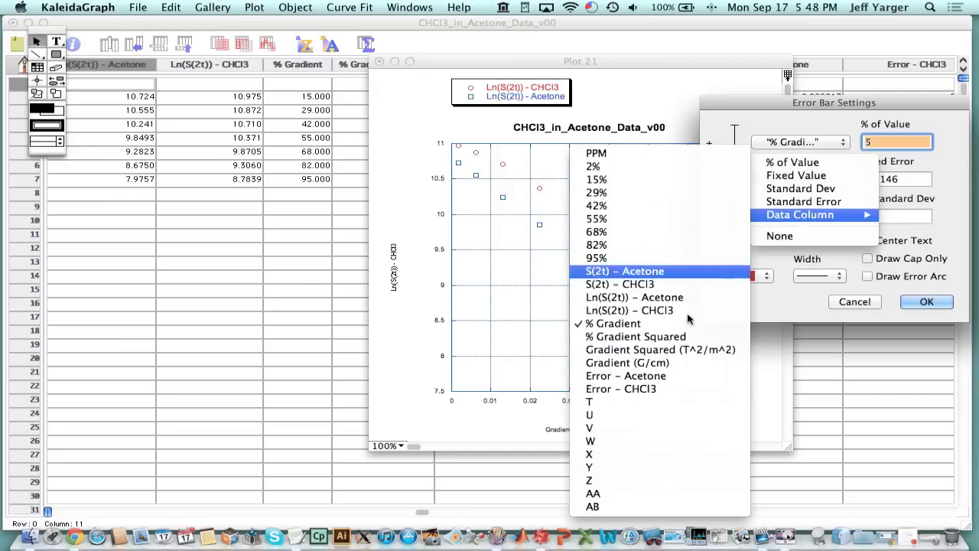
left_click(663, 390)
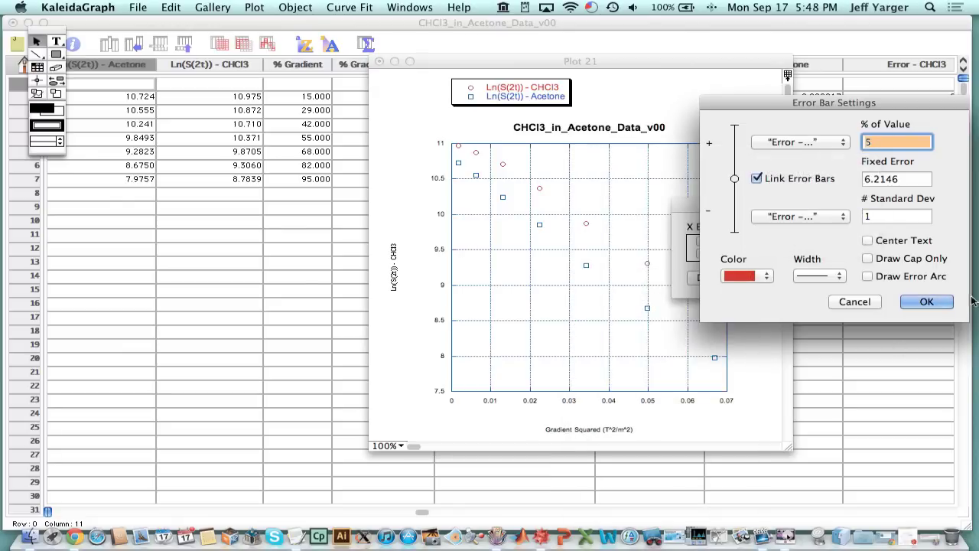
left_click(929, 301)
Set the Acetone series' Y error bars from Error - Acetone and draw them
left_click(728, 254)
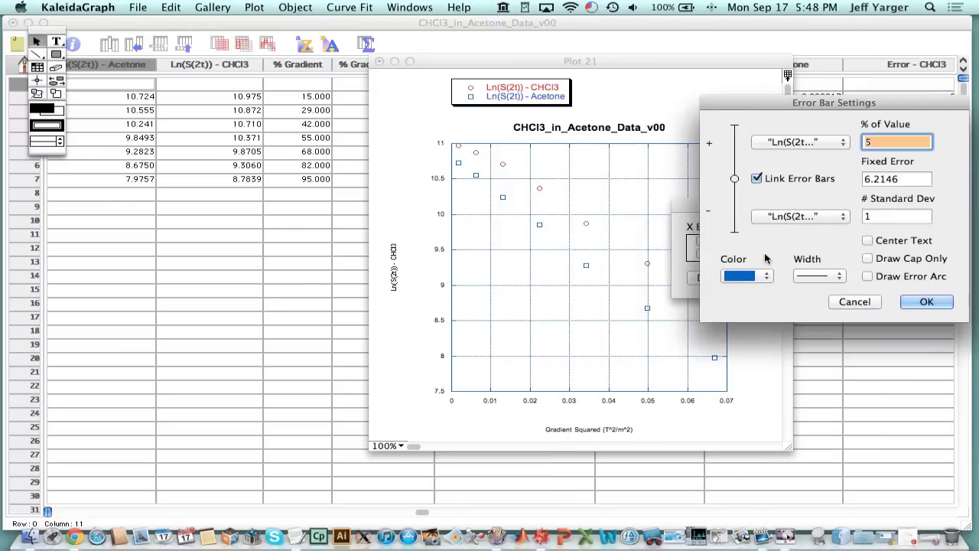
left_click(801, 219)
mouse_move(801, 217)
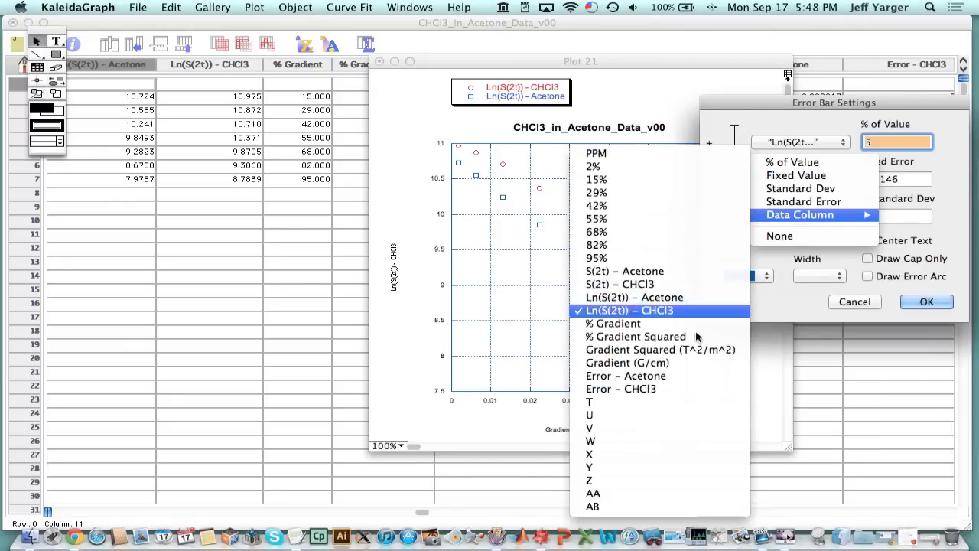
left_click(662, 375)
left_click(927, 303)
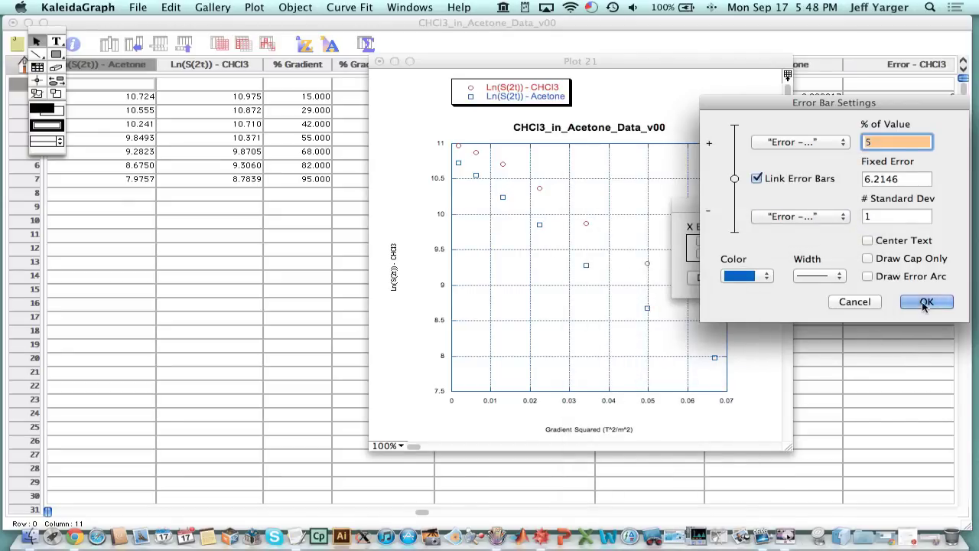
left_click(846, 279)
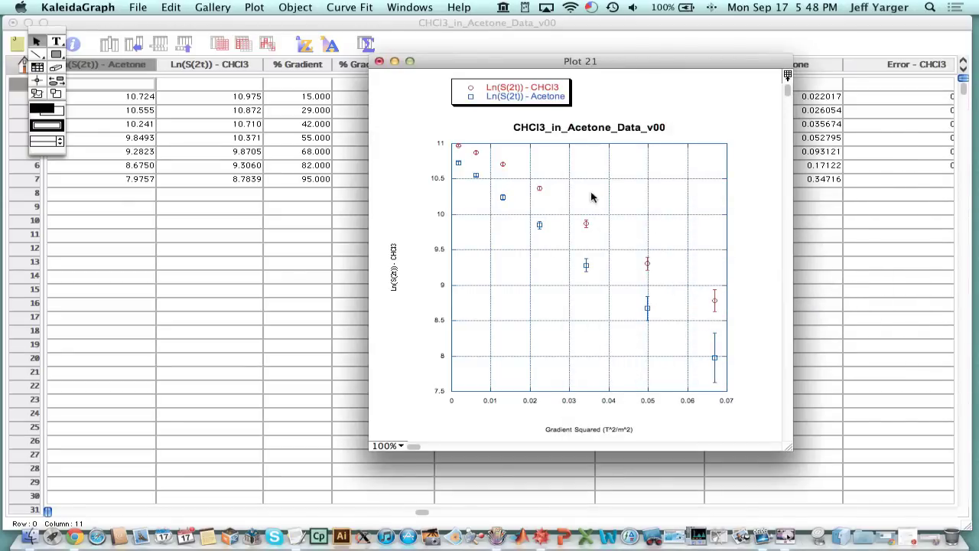
Change the Y-axis maximum limit to 12
left_click(450, 197)
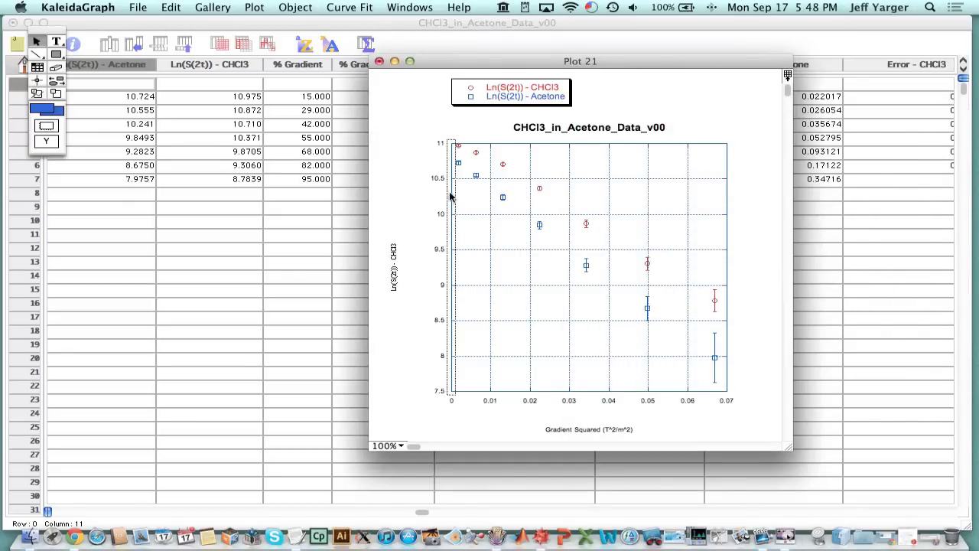
double_click(450, 197)
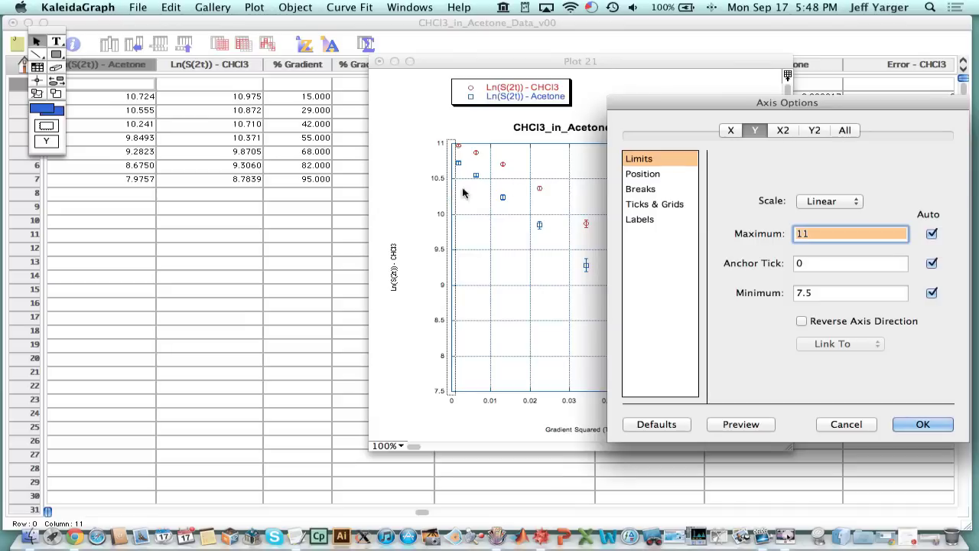
left_click(822, 236)
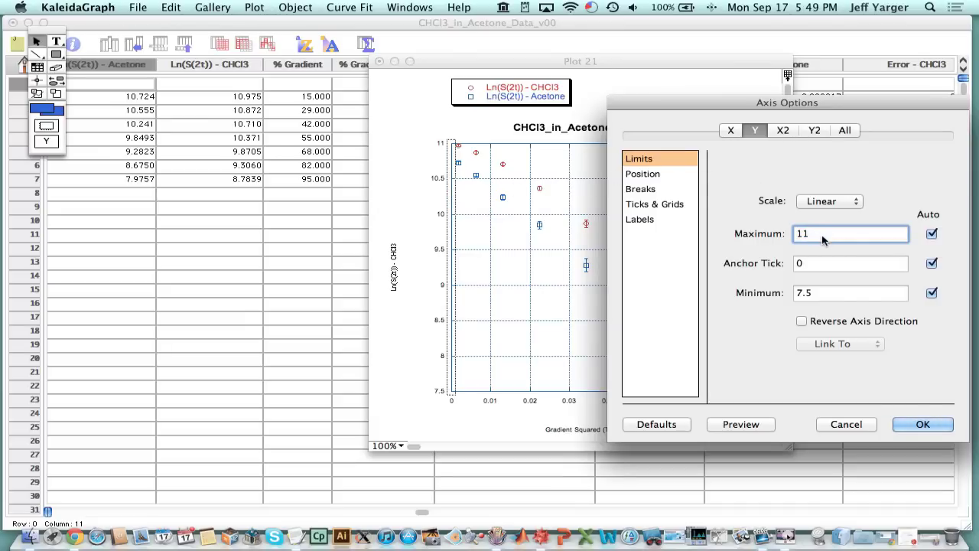
key("BackSpace")
type("2")
left_click(923, 424)
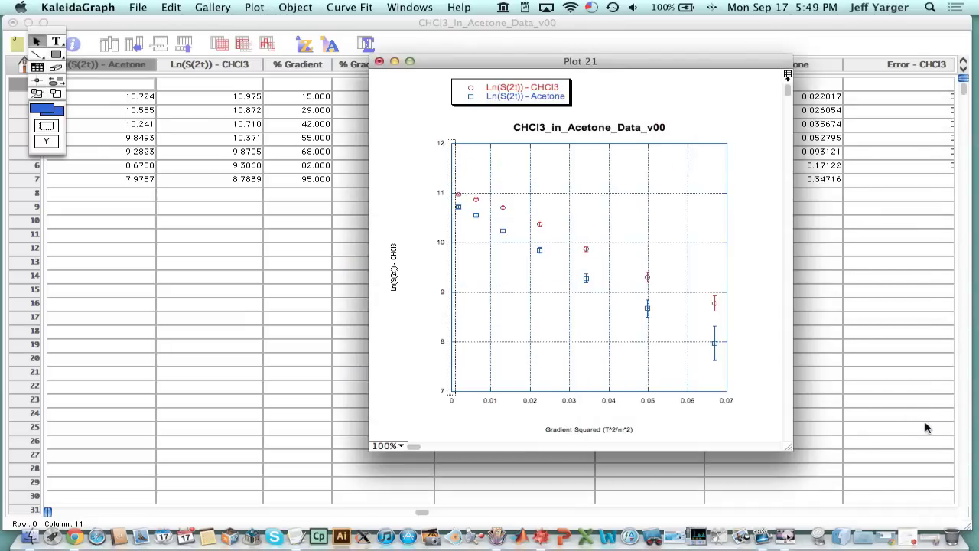
Delete the plot title and move the legend inside the plot's upper right
left_click(605, 132)
key("Delete")
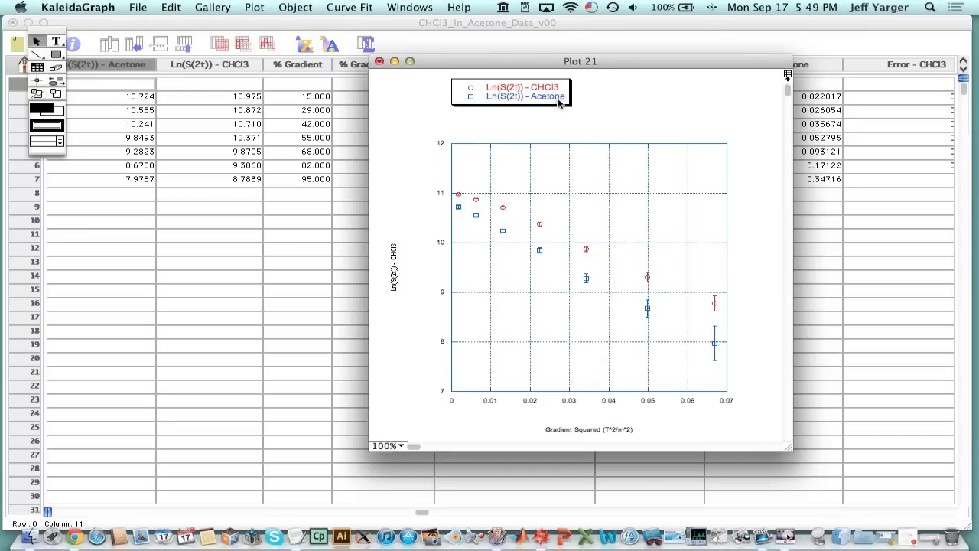
left_click_drag(558, 103, 710, 212)
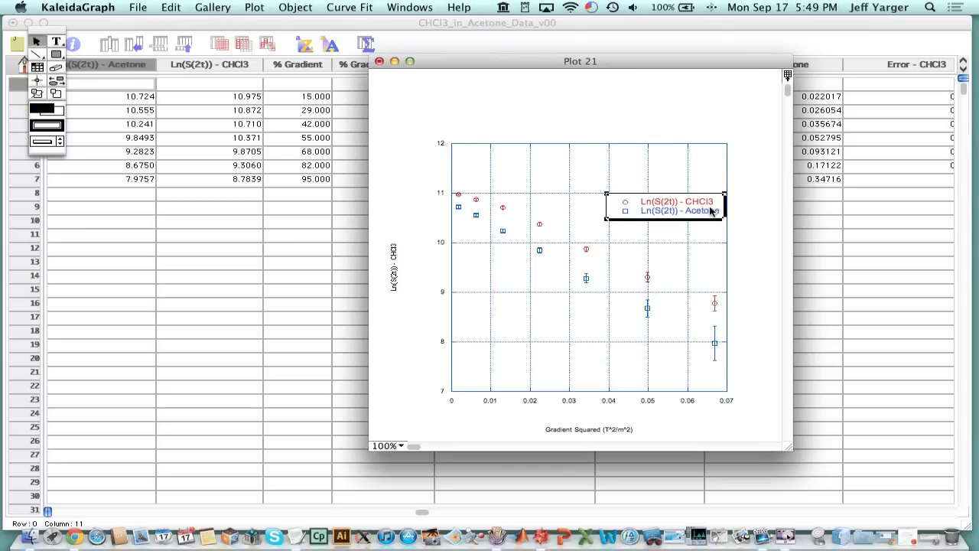
Shorten the Y-axis label to Ln(S(2t)), set it to size 18, and move it nearer the axis
double_click(395, 277)
left_click(767, 136)
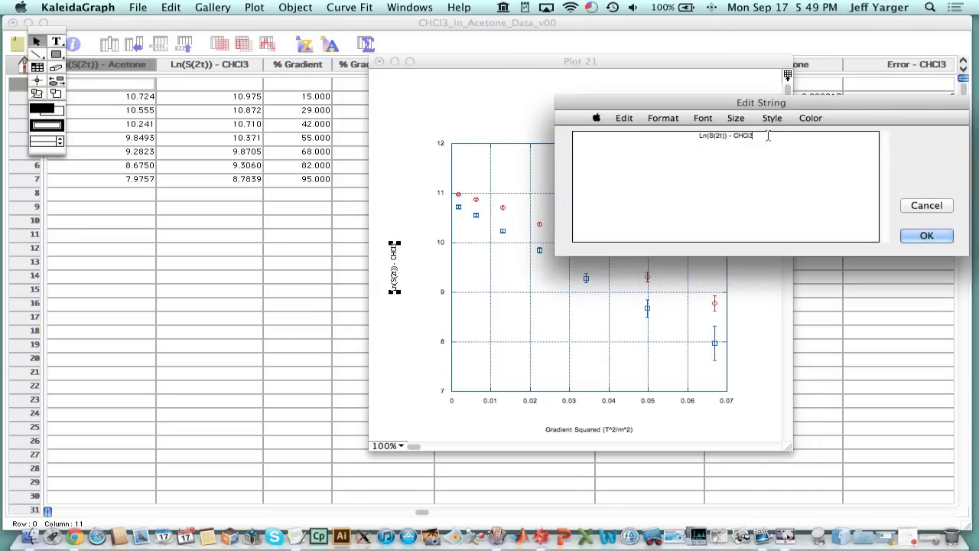
key("BackSpace")
key("BackSpace")
key("BackSpace")
key("BackSpace")
key("BackSpace")
key("BackSpace")
key("BackSpace")
key("BackSpace")
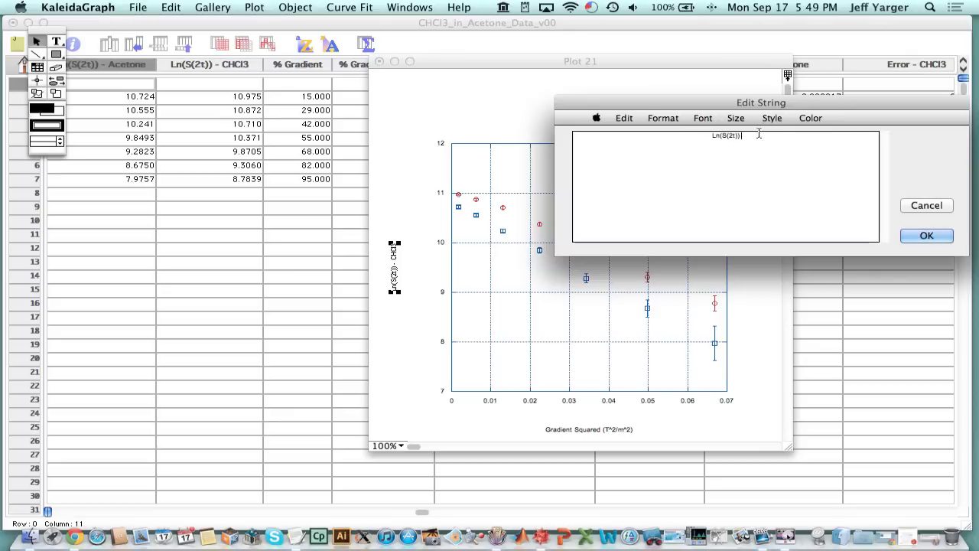
left_click_drag(757, 135, 679, 129)
left_click(736, 117)
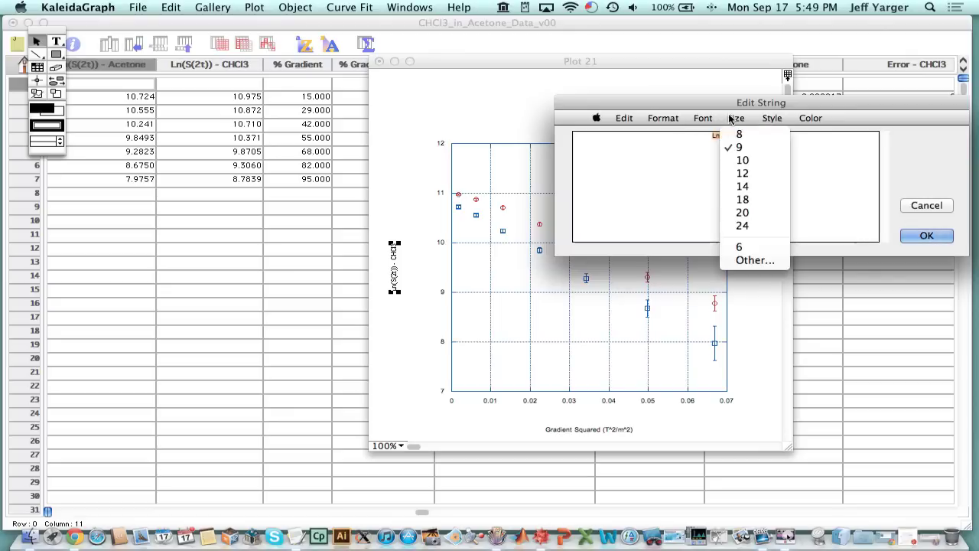
left_click(742, 200)
left_click(925, 237)
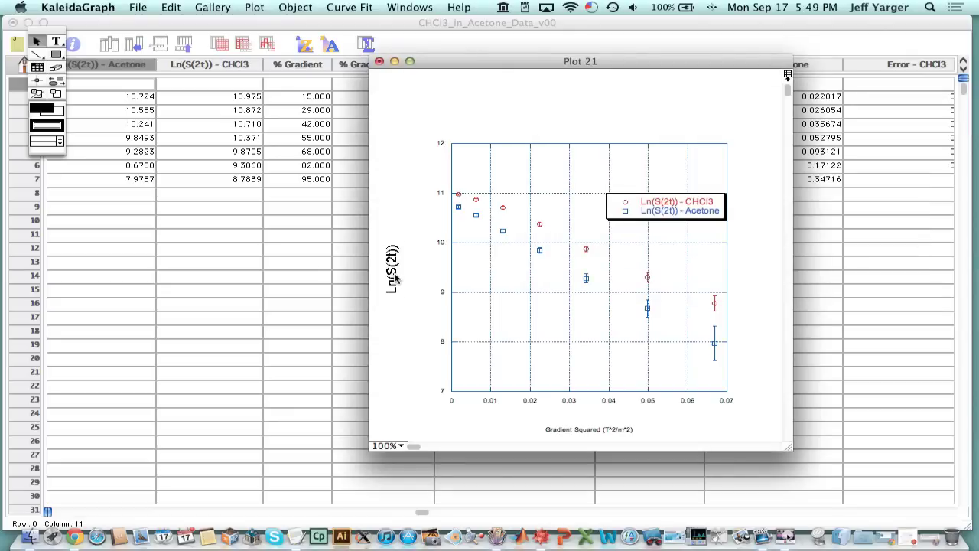
left_click_drag(395, 277, 414, 278)
Make the X-axis label size 18 and nudge it up toward the axis
double_click(604, 429)
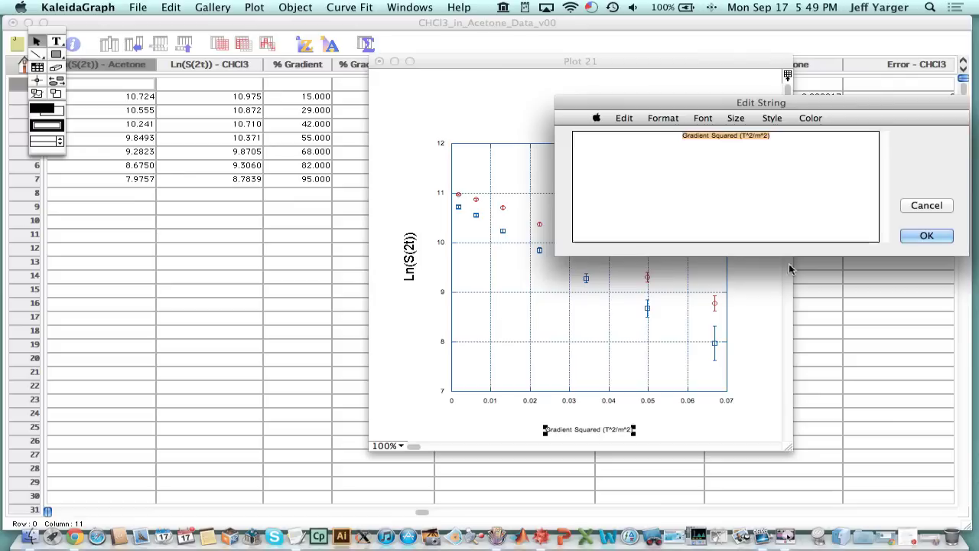
left_click(738, 119)
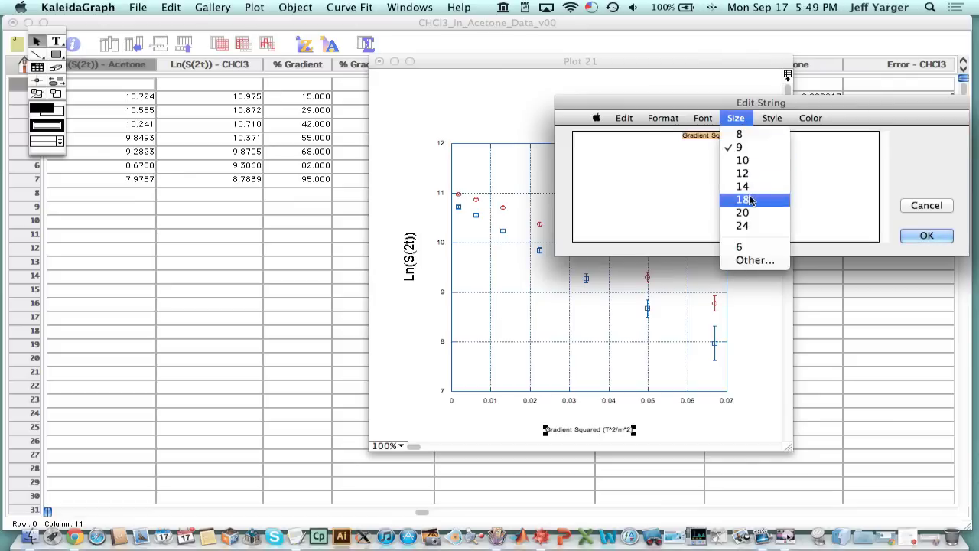
left_click(749, 201)
left_click(926, 235)
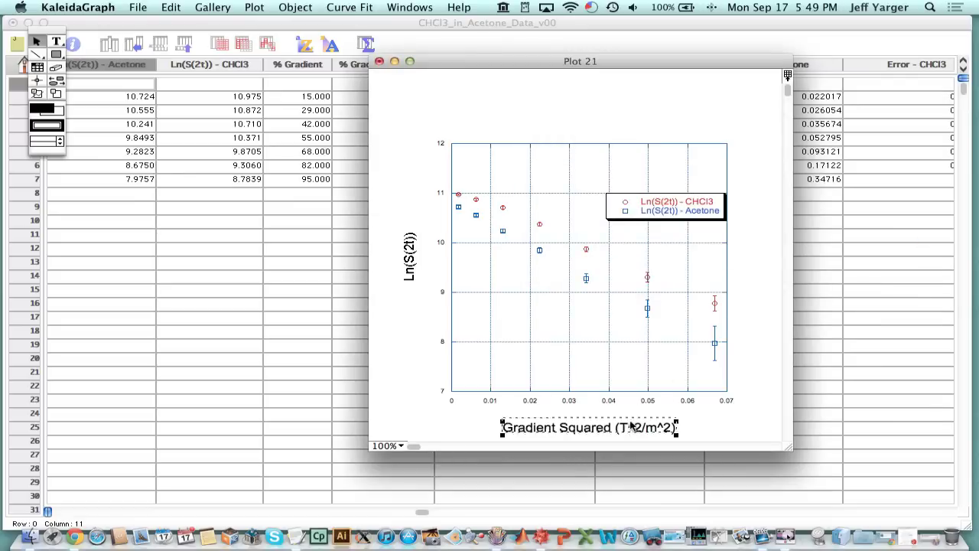
left_click_drag(632, 426, 636, 419)
Set both the X and Y axis tick numbers to size 12
double_click(648, 404)
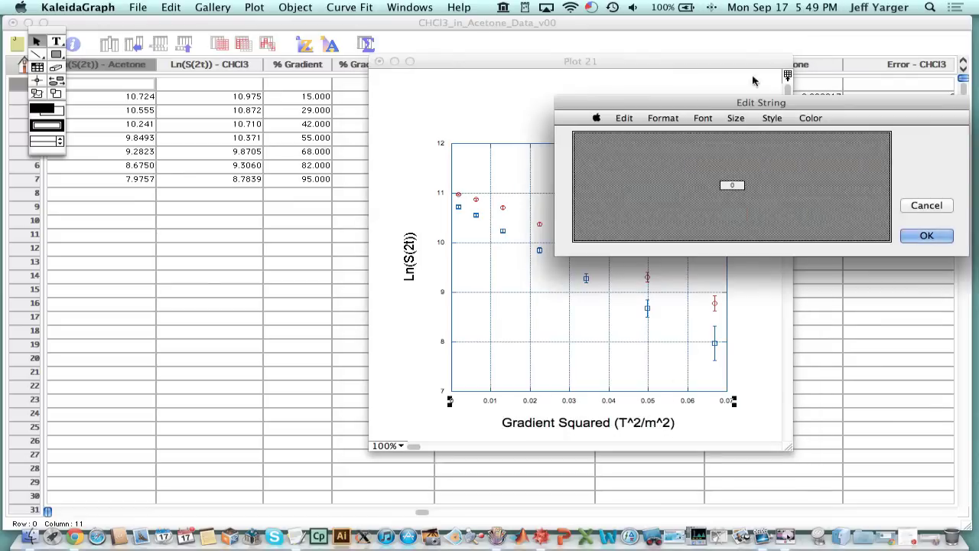
left_click(736, 118)
left_click(746, 173)
key("Return")
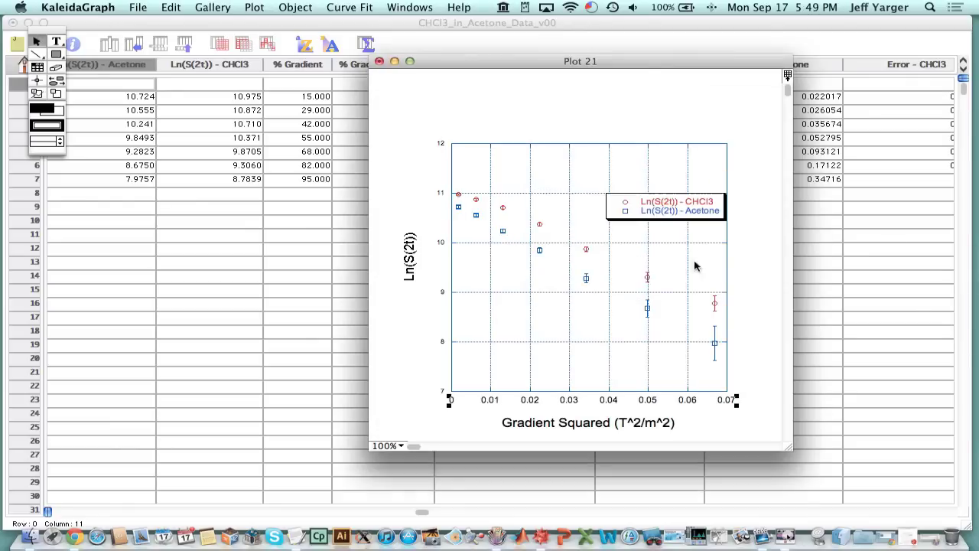
double_click(440, 296)
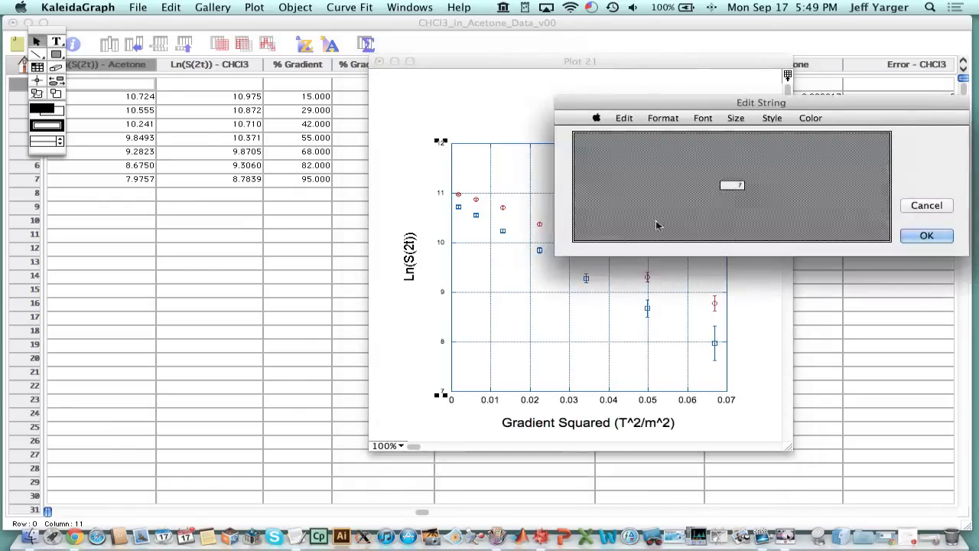
left_click(736, 117)
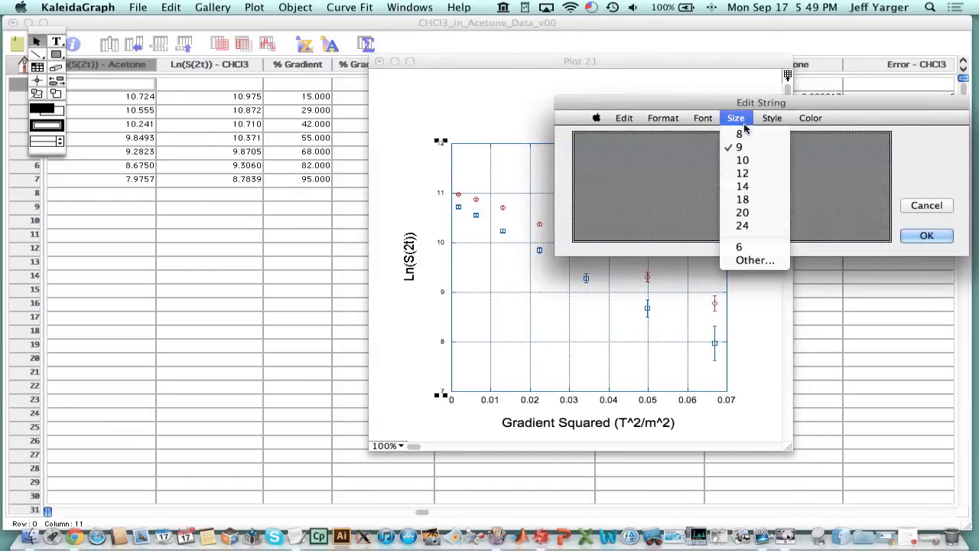
left_click(745, 173)
left_click(926, 236)
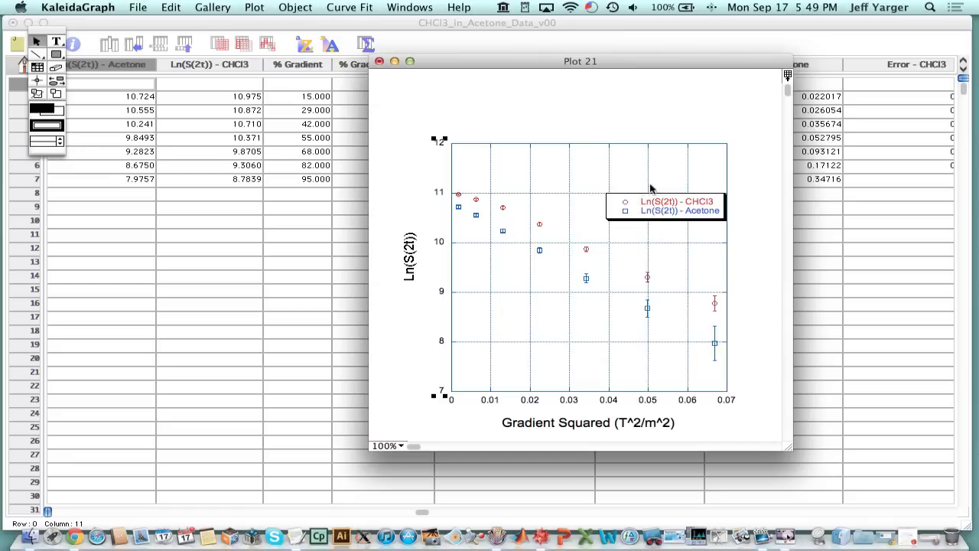
Choose the General fit1 curve fit and enable Weight Data in its definition
left_click(350, 7)
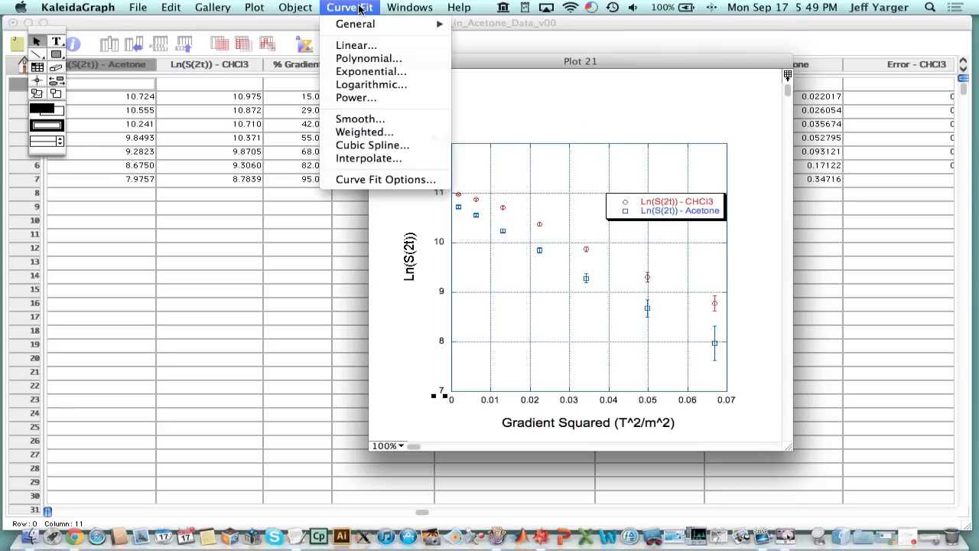
mouse_move(363, 23)
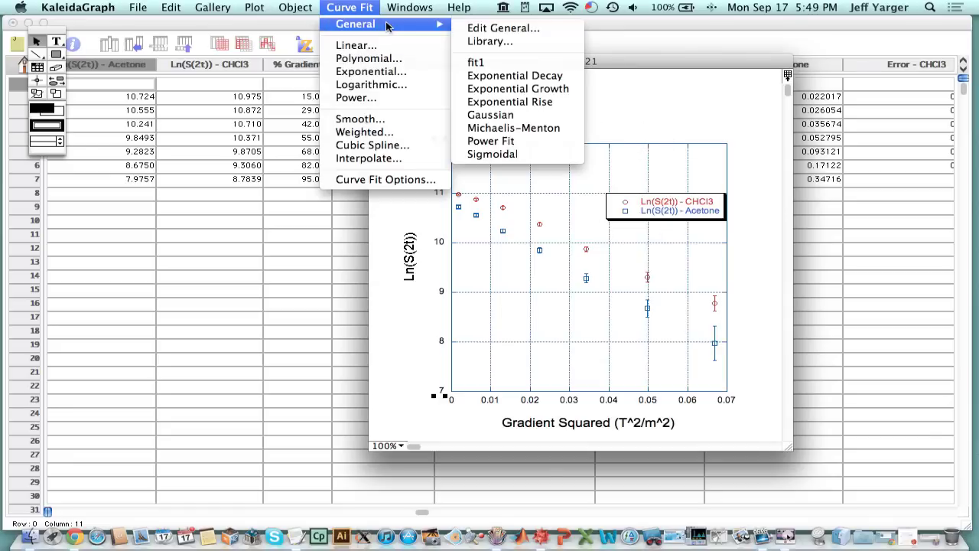
left_click(481, 62)
left_click(920, 128)
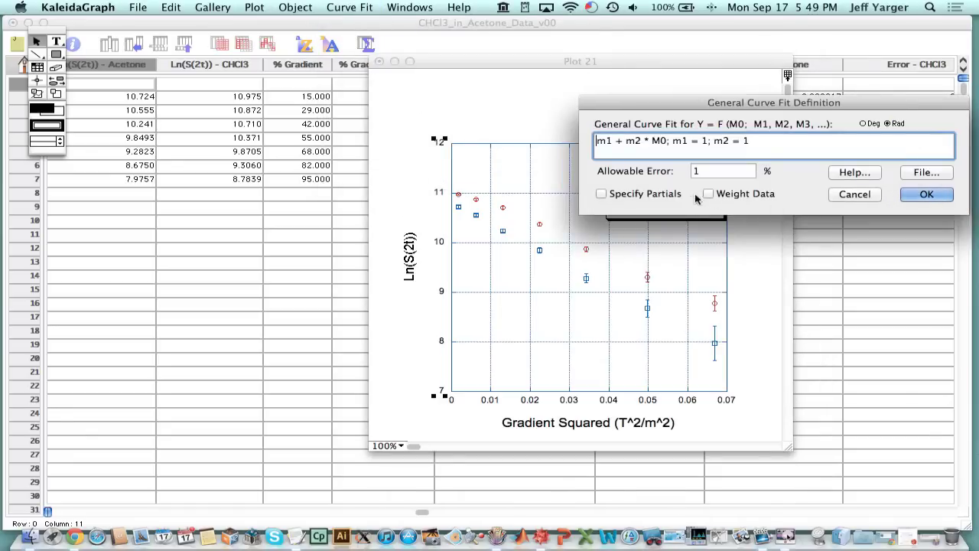
left_click(703, 198)
left_click(924, 194)
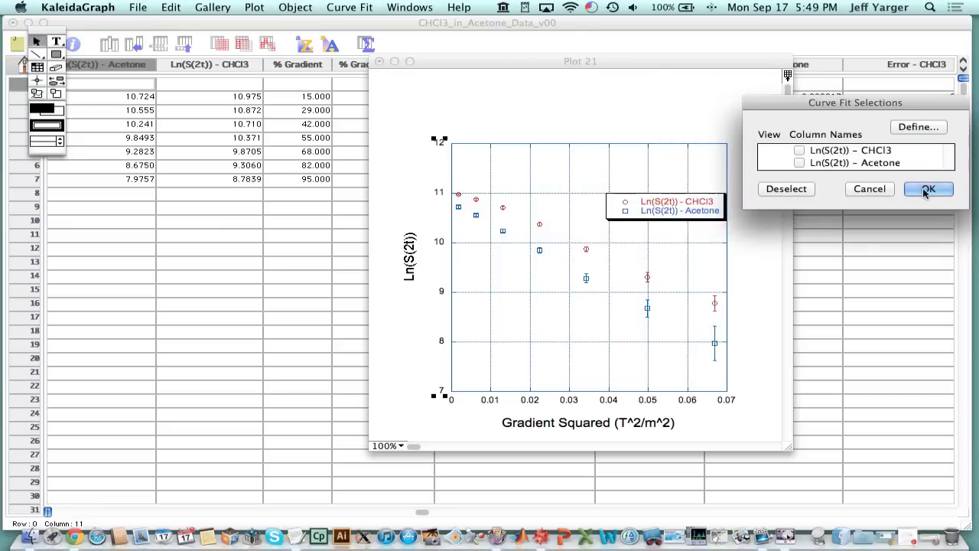
Include Ln(S(2t)) - CHCl3 in the fit, weighted by Error - CHCl3
left_click(801, 151)
left_click(823, 144)
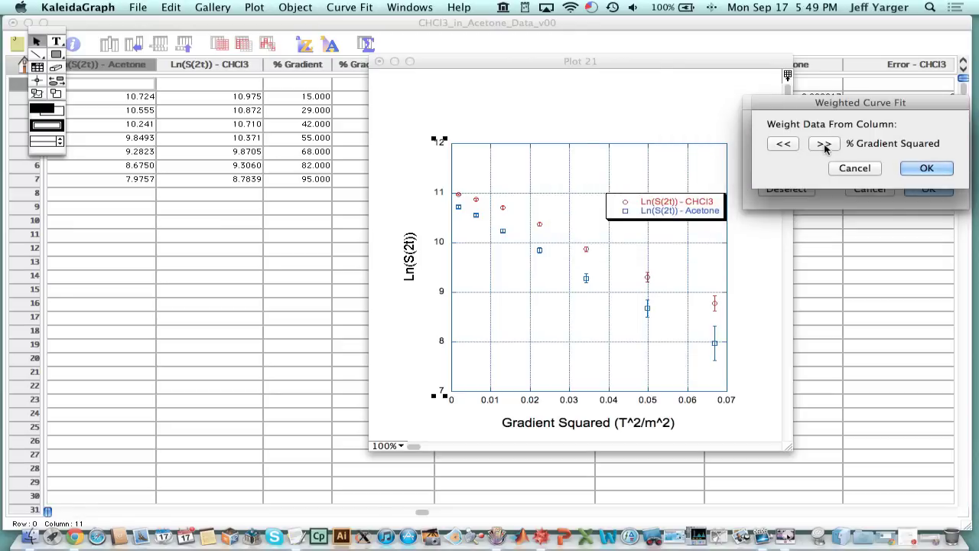
left_click(823, 146)
left_click(824, 145)
left_click(824, 146)
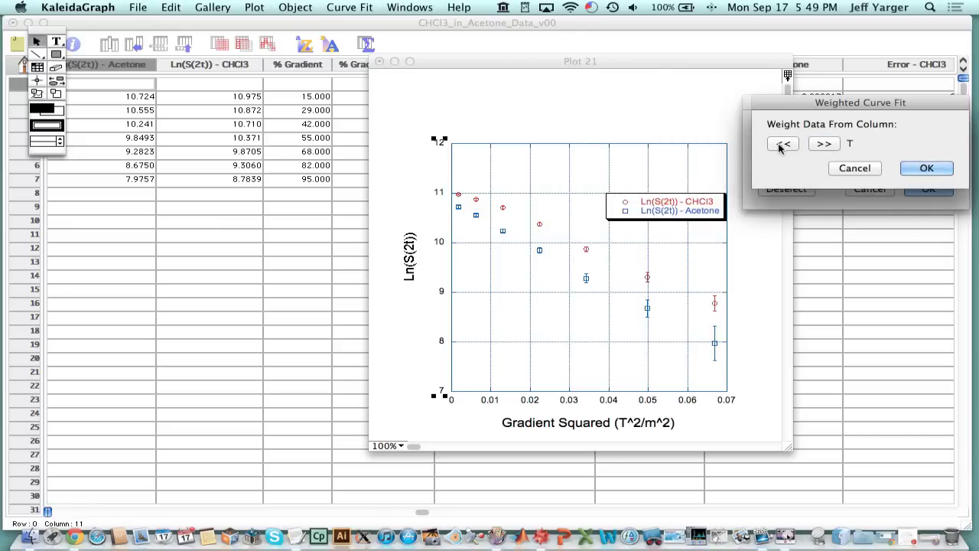
left_click(782, 145)
left_click(922, 167)
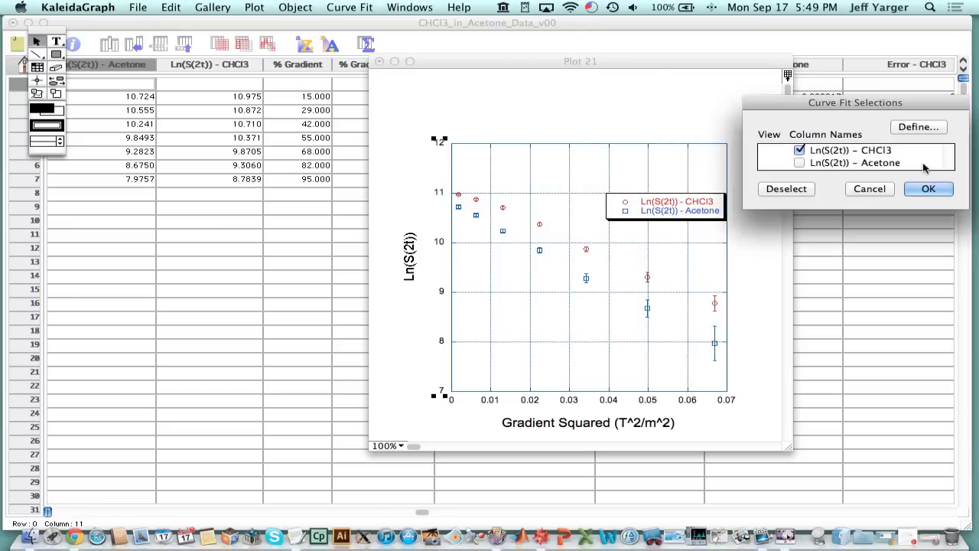
Include Ln(S(2t)) - Acetone weighted by Error - Acetone and run both fits
left_click(800, 163)
left_click(824, 144)
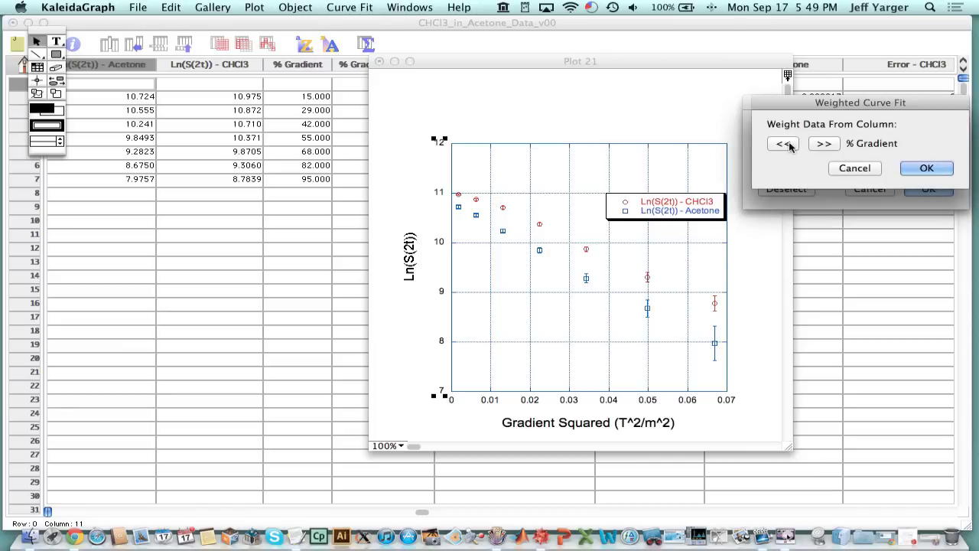
left_click(783, 145)
left_click(824, 146)
left_click(824, 146)
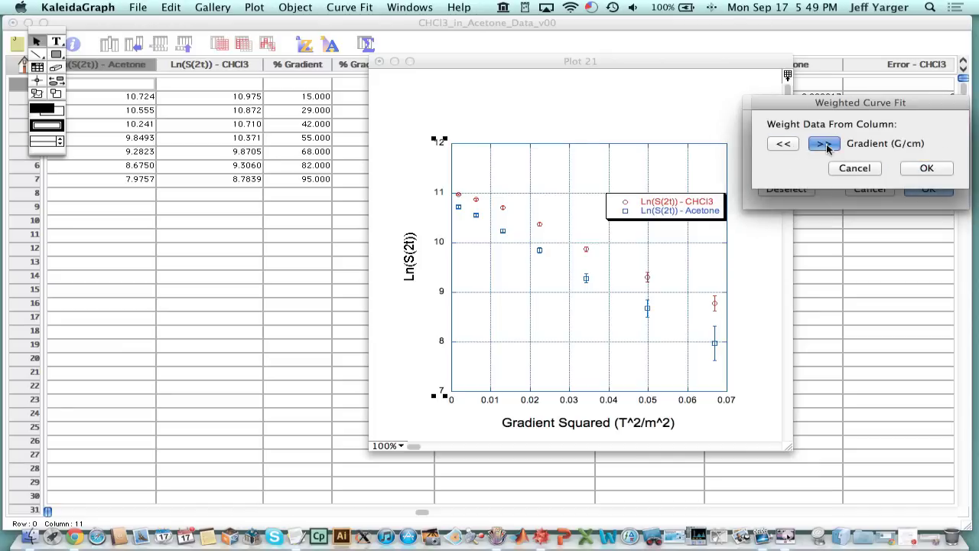
left_click(824, 145)
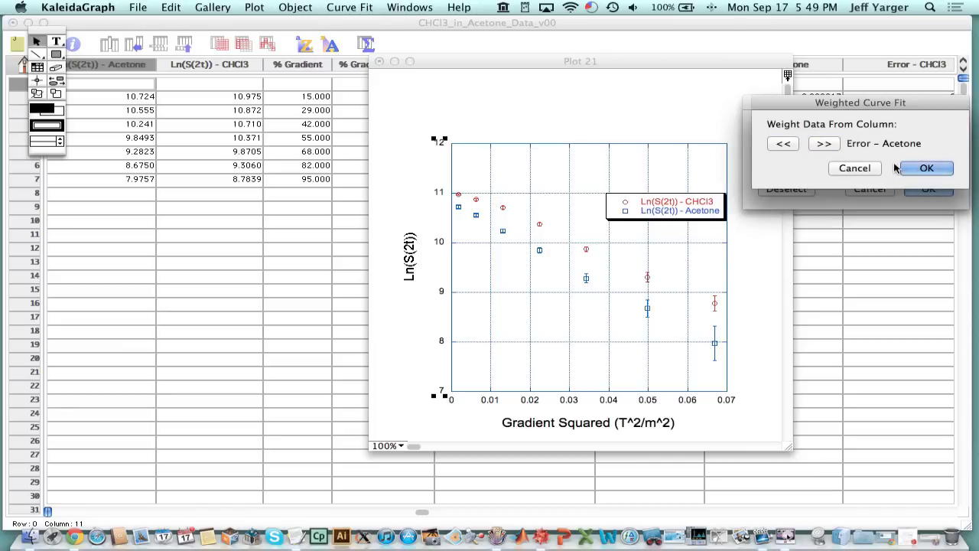
left_click(913, 168)
left_click(932, 189)
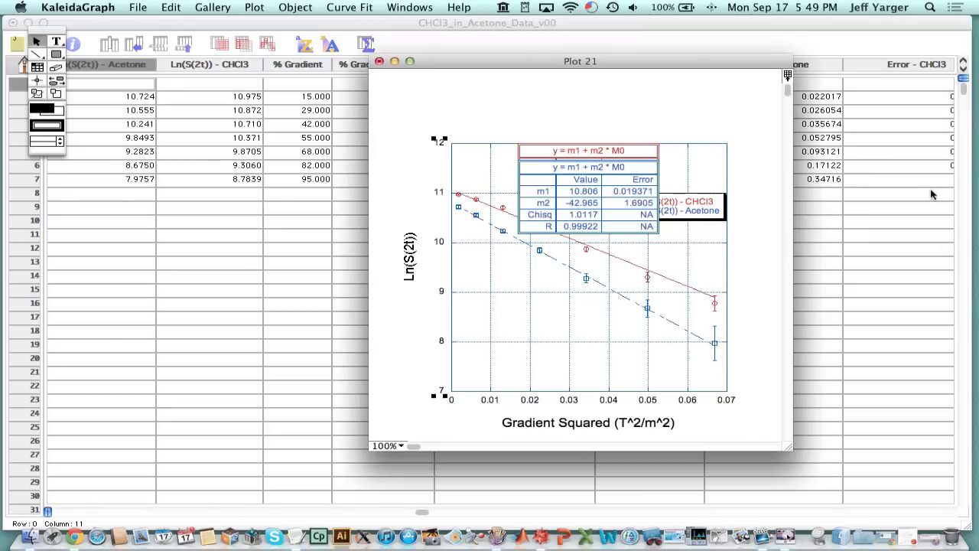
Place the blue and red fit tables side by side at the top, then minimize the data sheet
left_click(593, 189)
left_click_drag(533, 138, 562, 81)
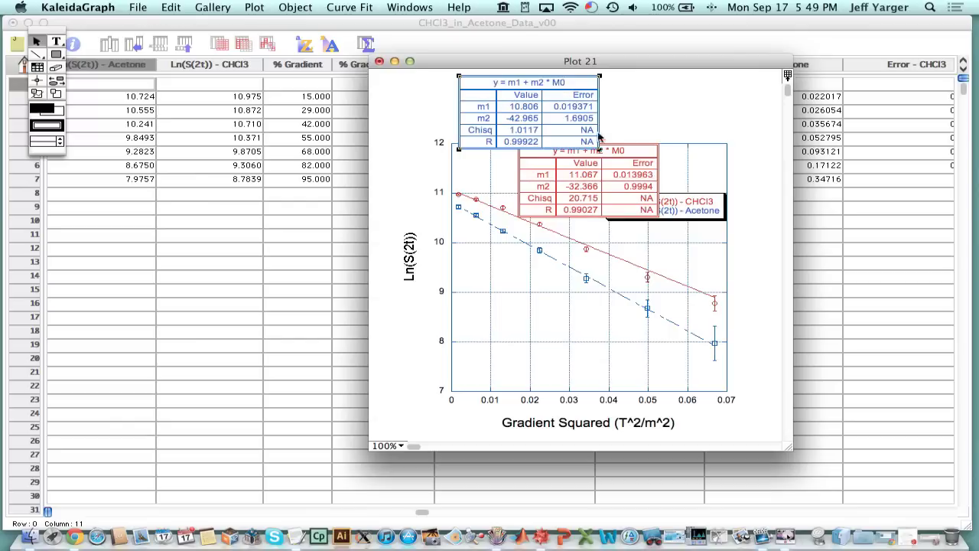
left_click_drag(612, 149, 707, 85)
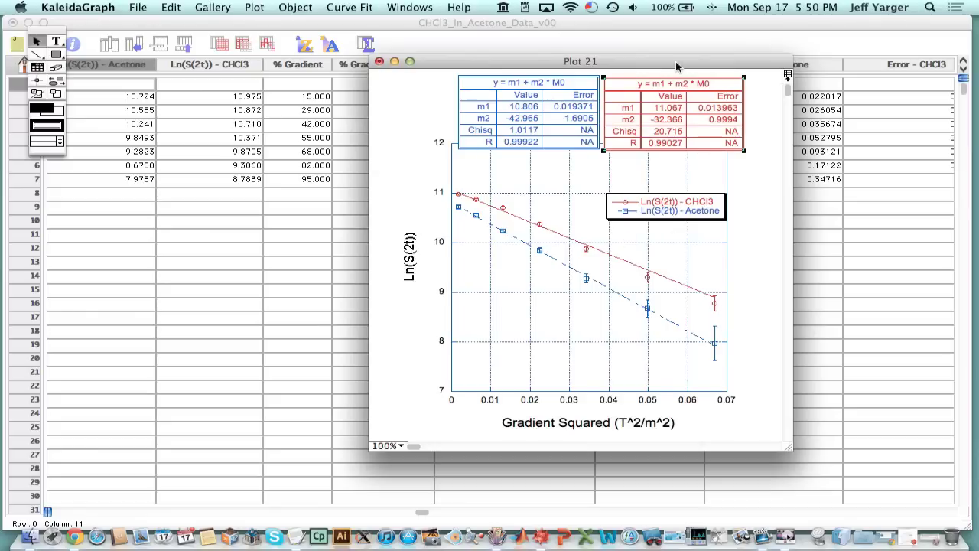
left_click_drag(676, 61, 384, 76)
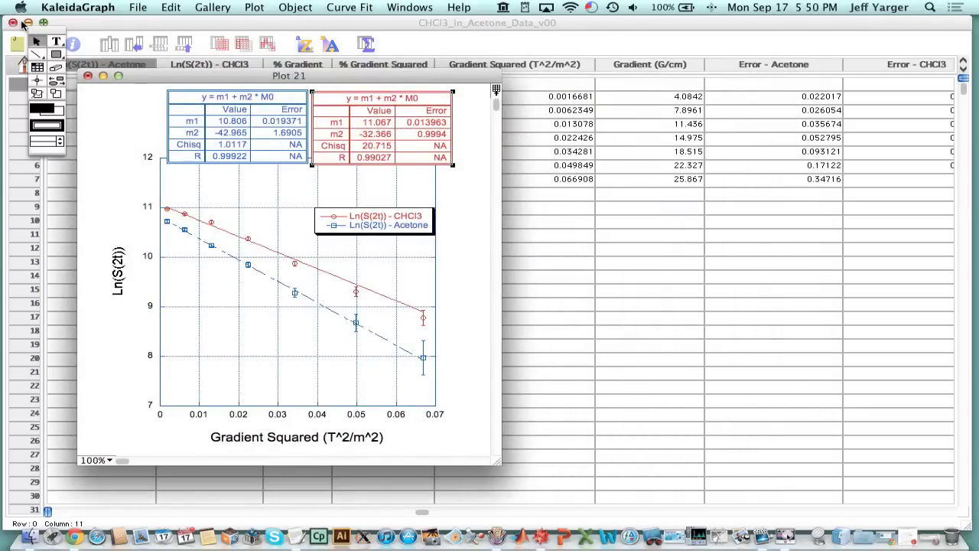
left_click(28, 22)
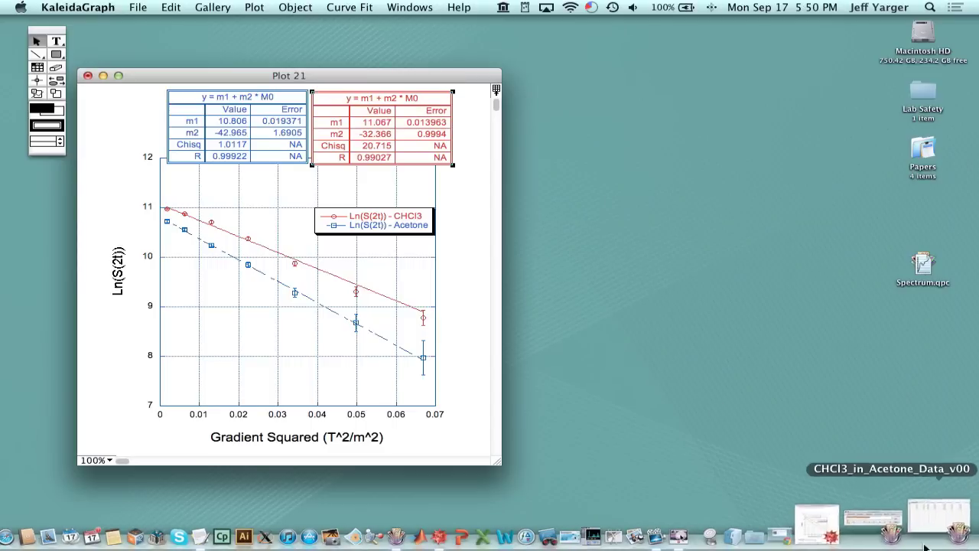
Restore the diffusion calculation notebook and move the plot window further left
left_click(887, 536)
left_click(339, 72)
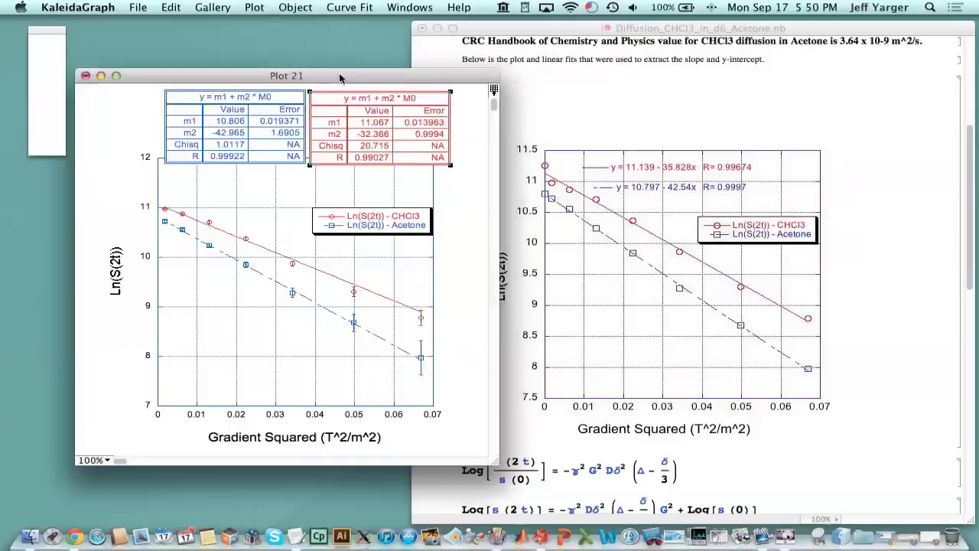
left_click_drag(339, 72, 281, 66)
left_click(517, 35)
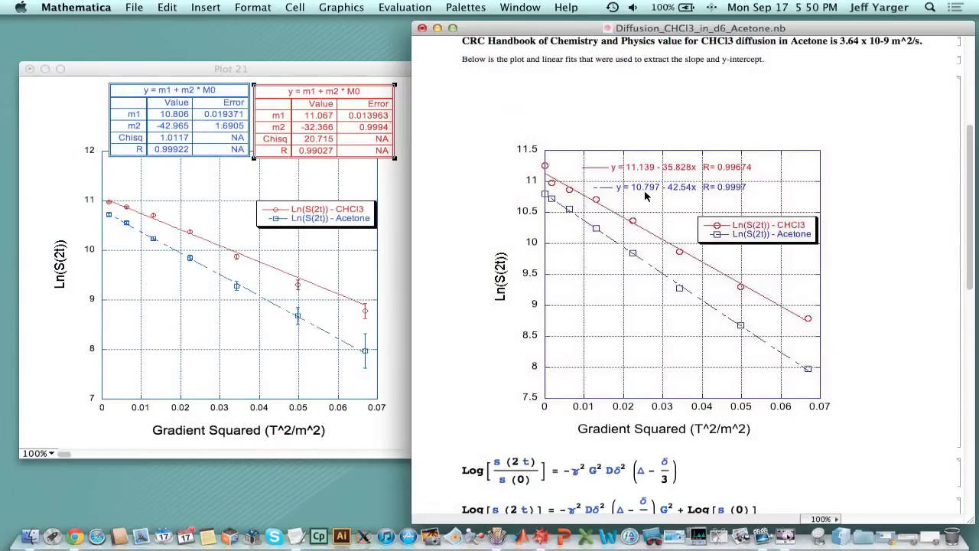
scroll(646, 198, "up", 5)
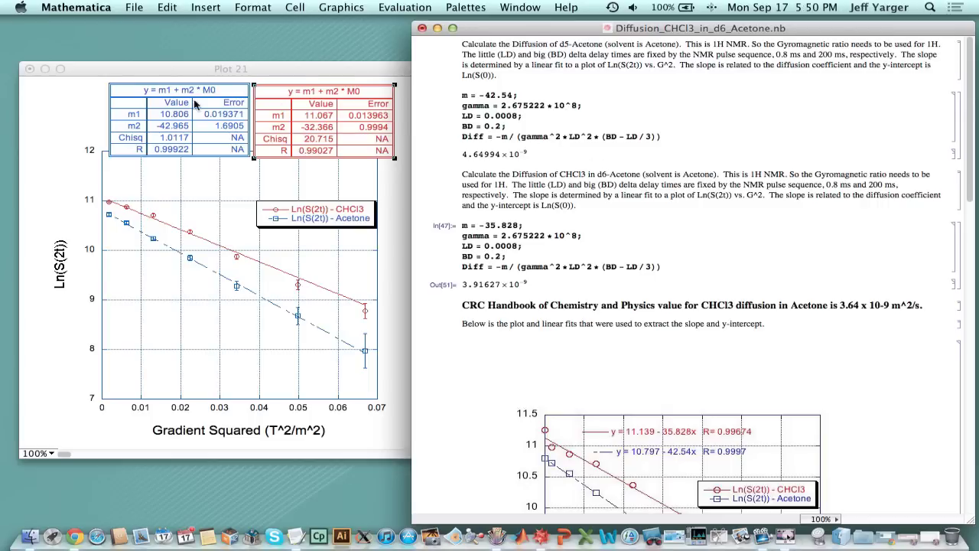
Change the Acetone slope to -42.965 and re-evaluate, giving D = 4.6964×10^-9
left_click(487, 126)
left_click_drag(511, 96, 507, 97)
left_click(511, 96)
key("BackSpace")
key("shift+Return")
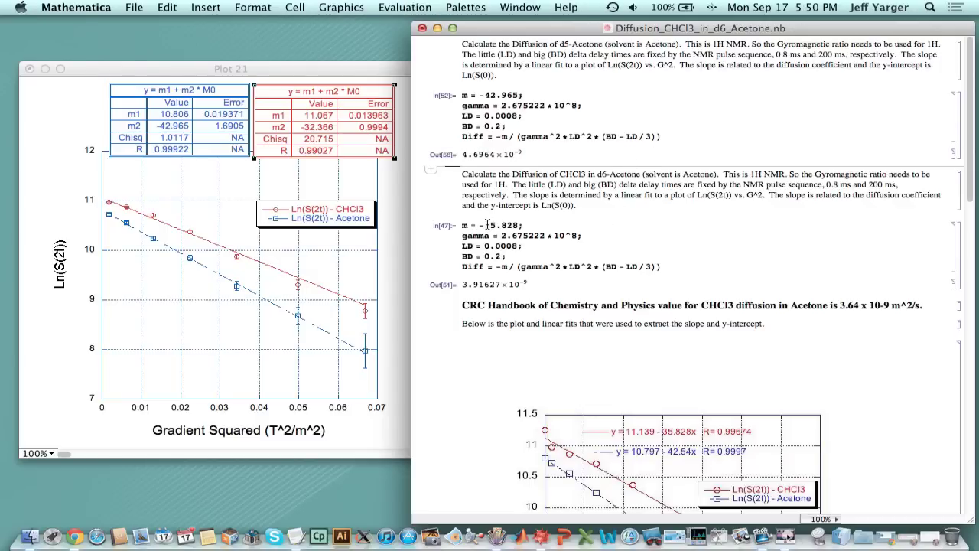
Change the CHCl3 slope to -32.366 and re-evaluate, giving D = 3.53785×10^-9
left_click_drag(489, 224, 533, 219)
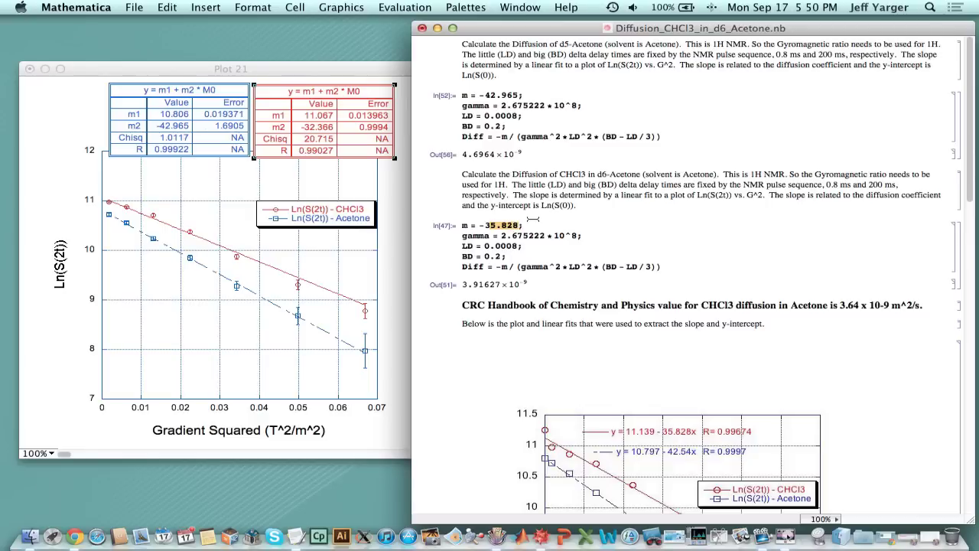
type("2")
key("shift+Return")
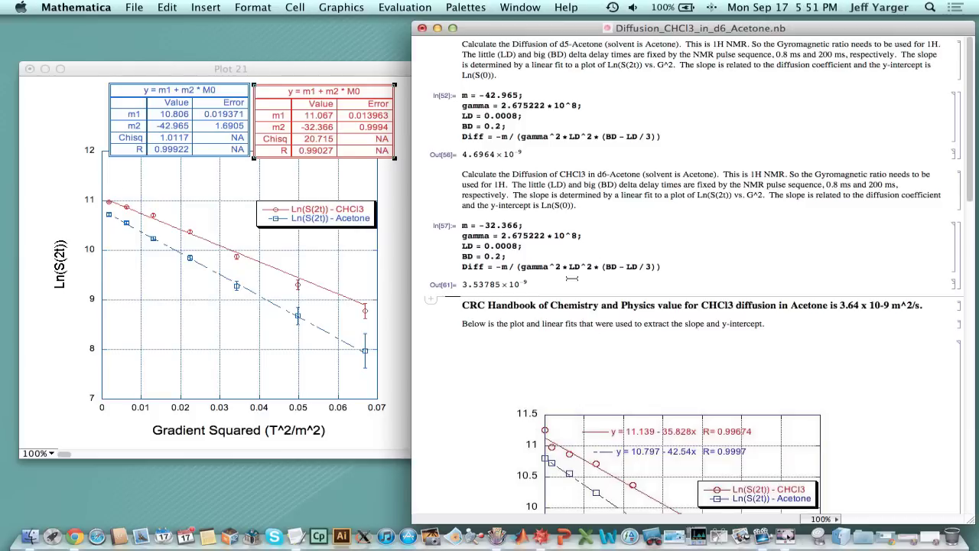
left_click(273, 344)
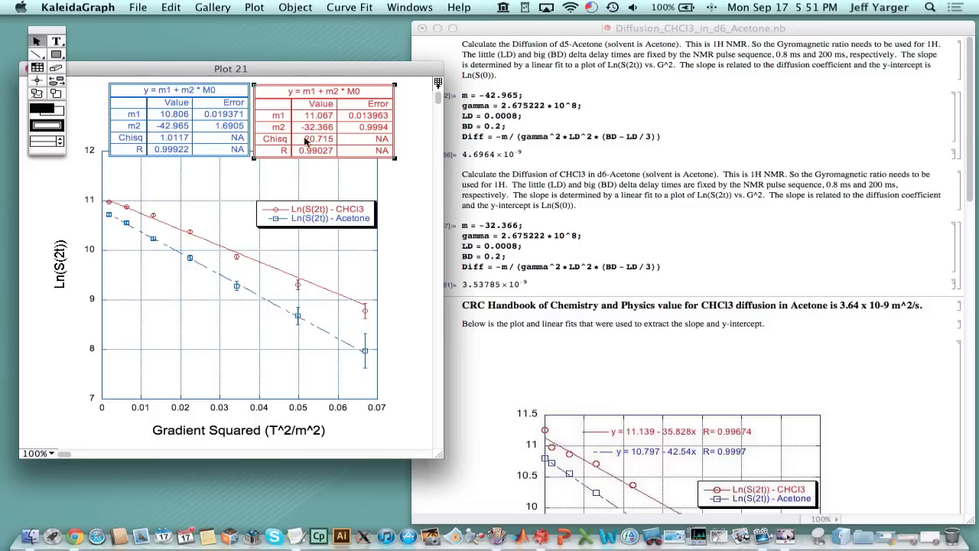
Drag the Plot 21 window rightward toward the centre of the screen
left_click_drag(315, 71, 434, 77)
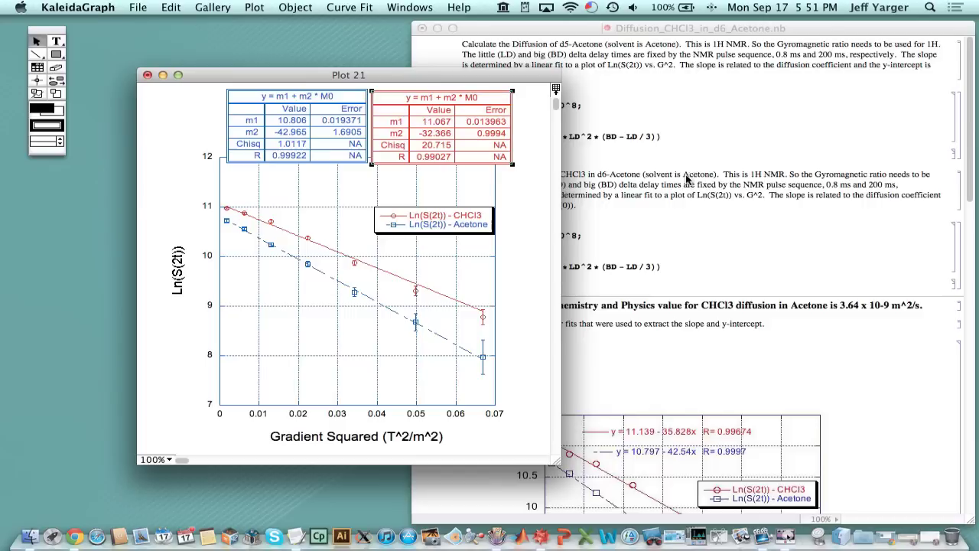